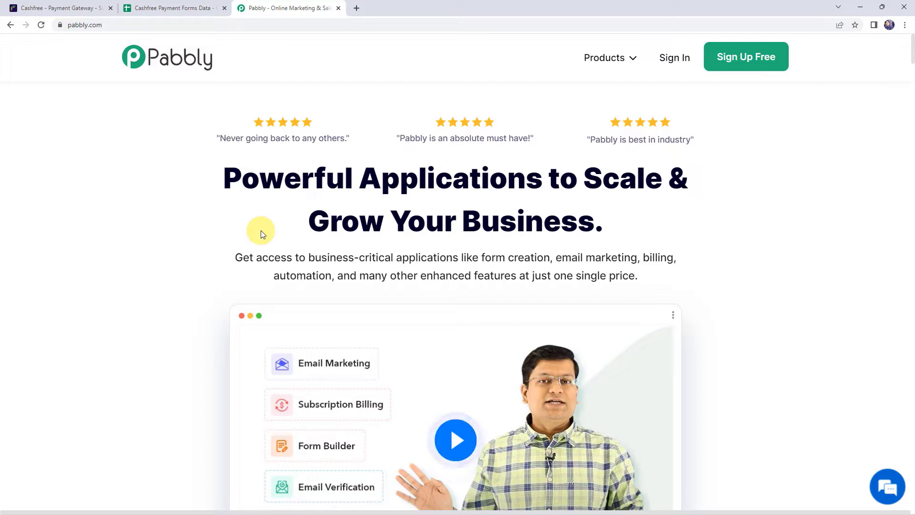
Bring up the pabbly.com homepage to begin signing in
{"action": "left_click", "coordinate": [98, 25]}
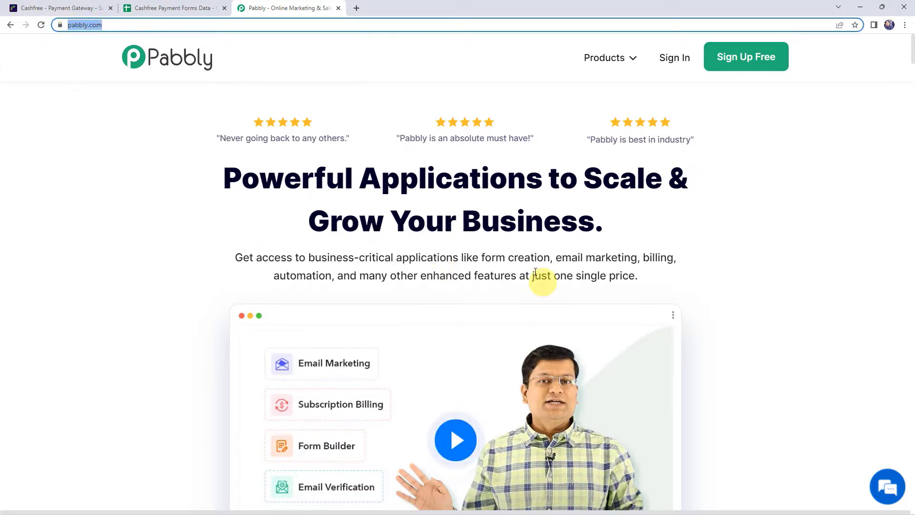
{"action": "left_click", "coordinate": [477, 262]}
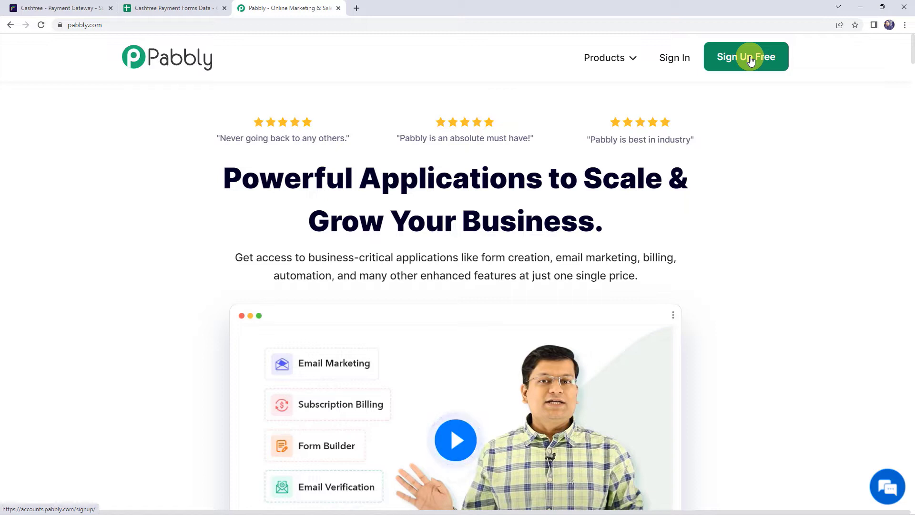
Sign in and launch Pabbly Connect from All Apps, then look over the workflow table
{"action": "left_click", "coordinate": [687, 61]}
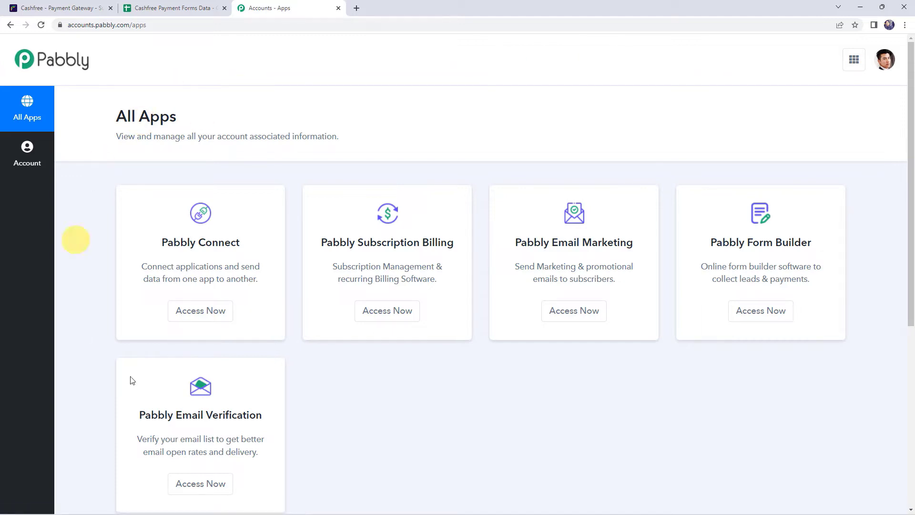
{"action": "left_click", "coordinate": [205, 318]}
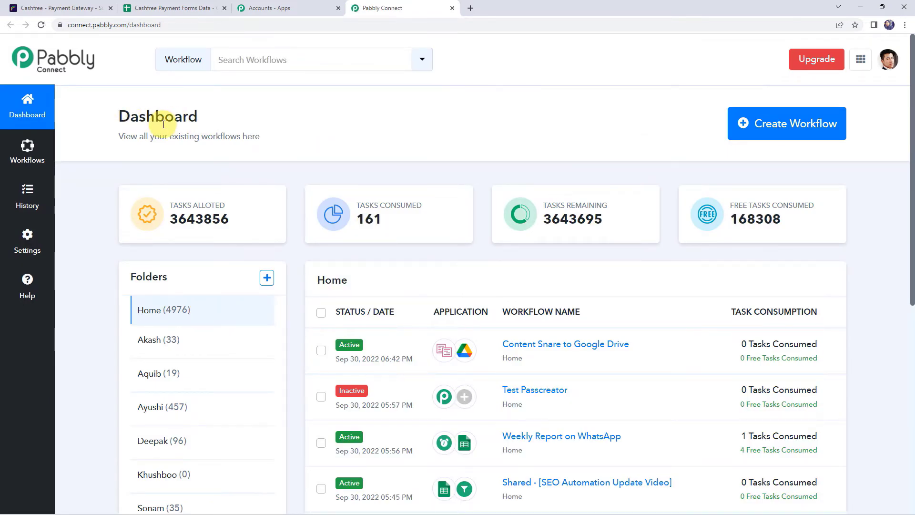
{"action": "scroll", "coordinate": [500, 294], "scroll_direction": "down", "scroll_amount": 7}
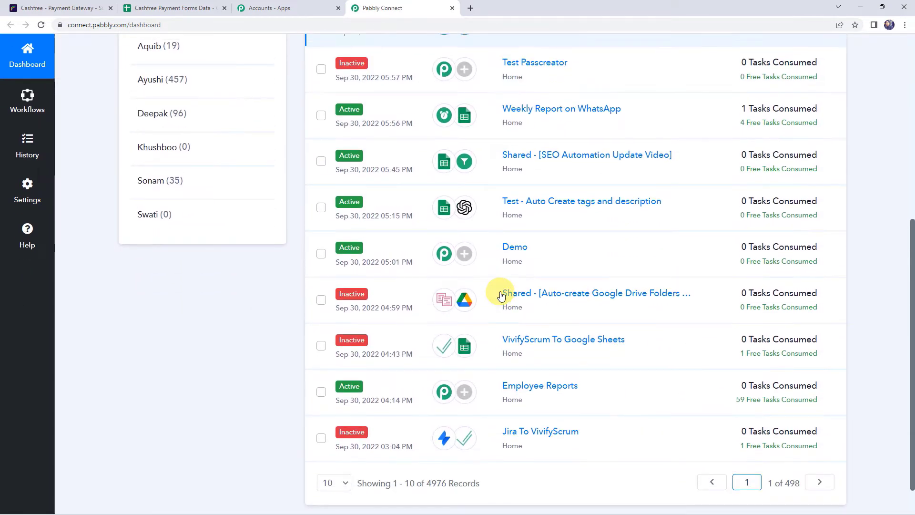
{"action": "scroll", "coordinate": [500, 293], "scroll_direction": "up", "scroll_amount": 7}
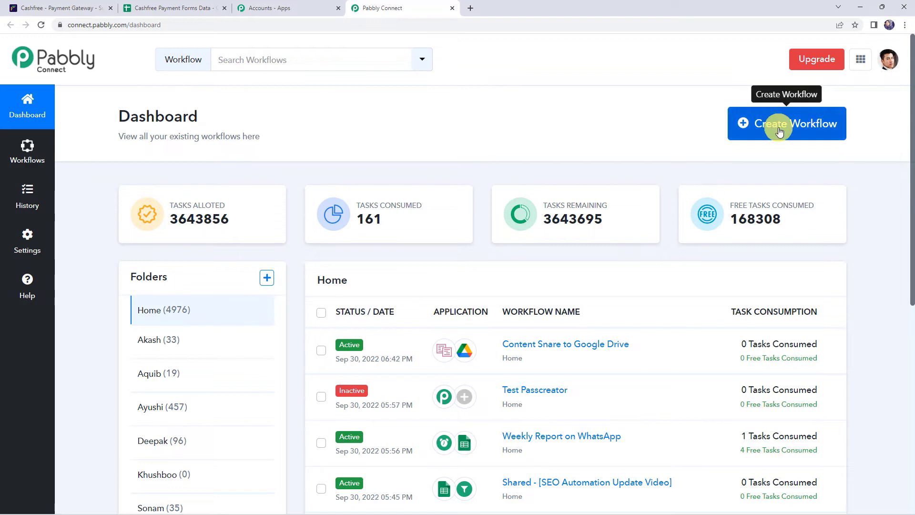
Create a workflow named 'Cashfree Payments to Google Sheets Integration'
{"action": "left_click", "coordinate": [776, 125]}
{"action": "left_click", "coordinate": [386, 285]}
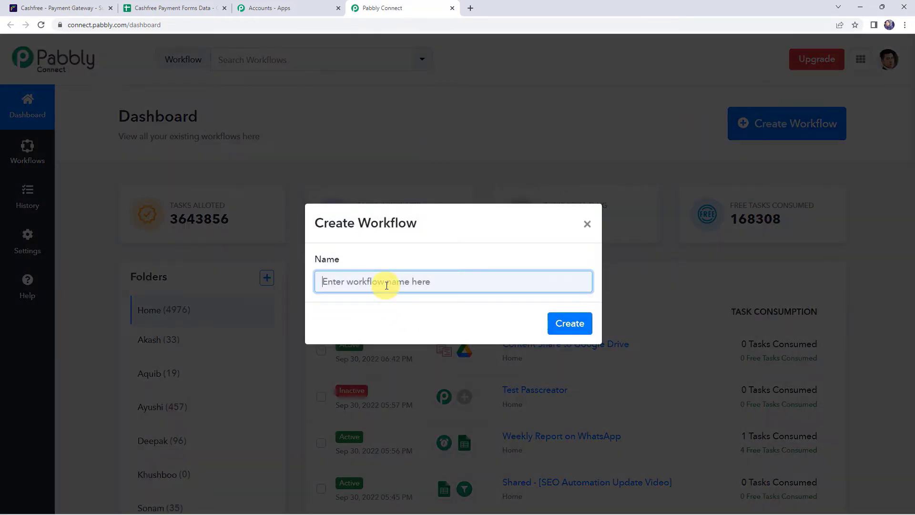
{"action": "type", "text": "Cashfree Payments to Google Sheets Integration"}
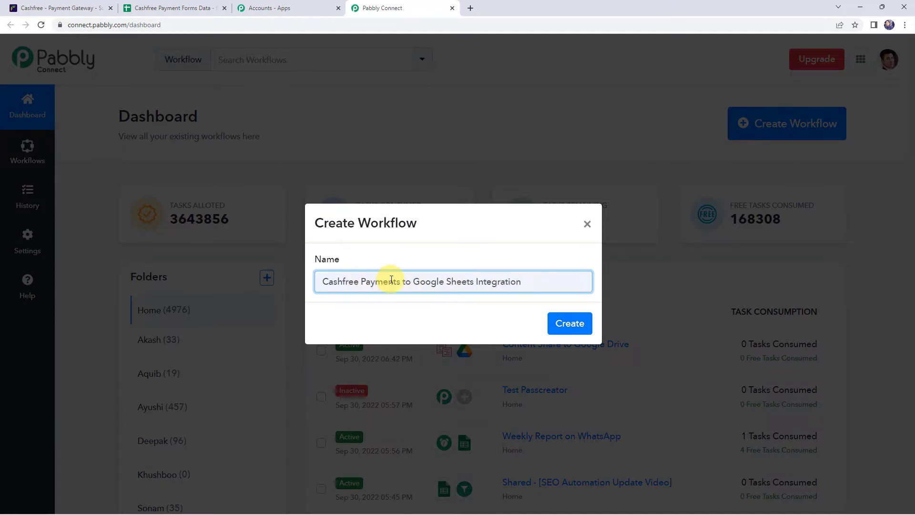
{"action": "left_click", "coordinate": [570, 323]}
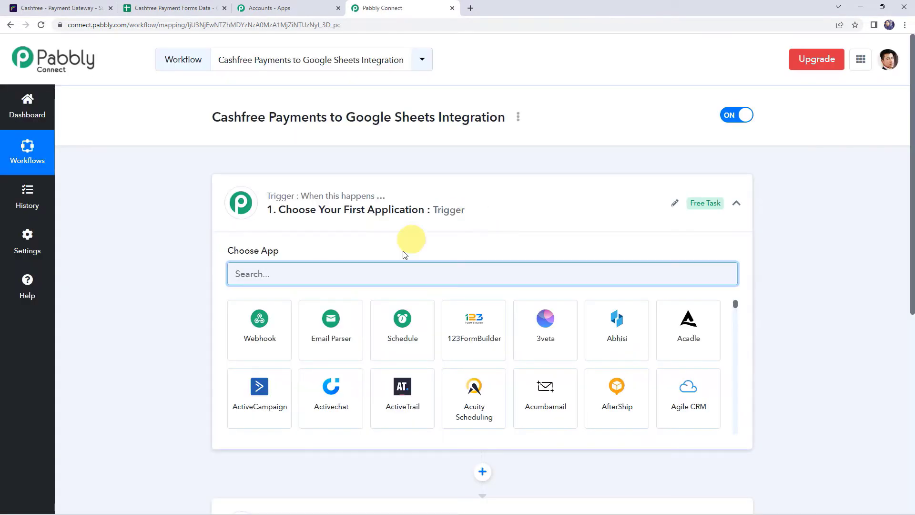
Search 'cas' and choose Cashfree as the trigger app
{"action": "left_click", "coordinate": [472, 209]}
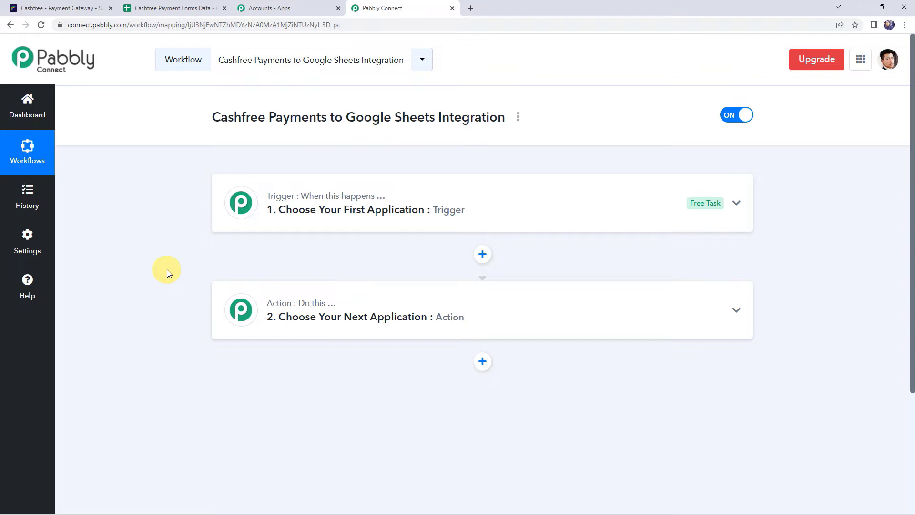
{"action": "left_click", "coordinate": [458, 209]}
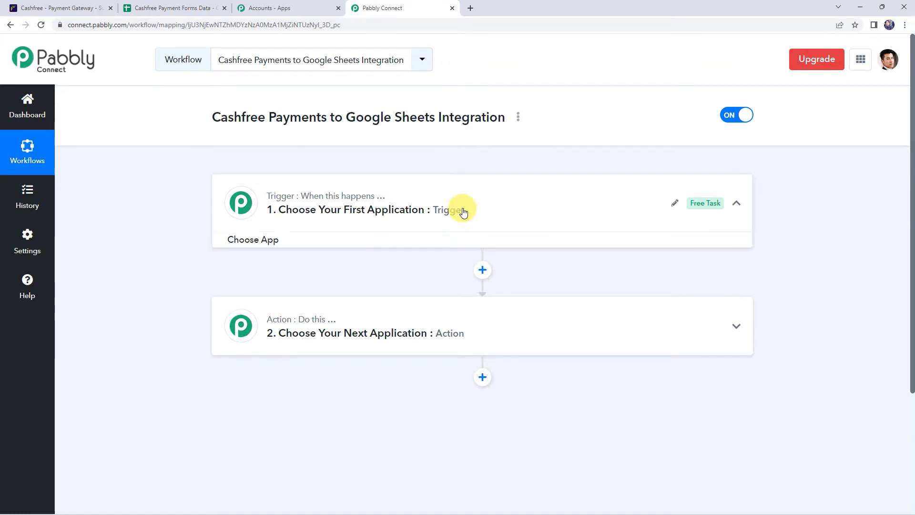
{"action": "left_click", "coordinate": [266, 269]}
{"action": "type", "text": "cash"}
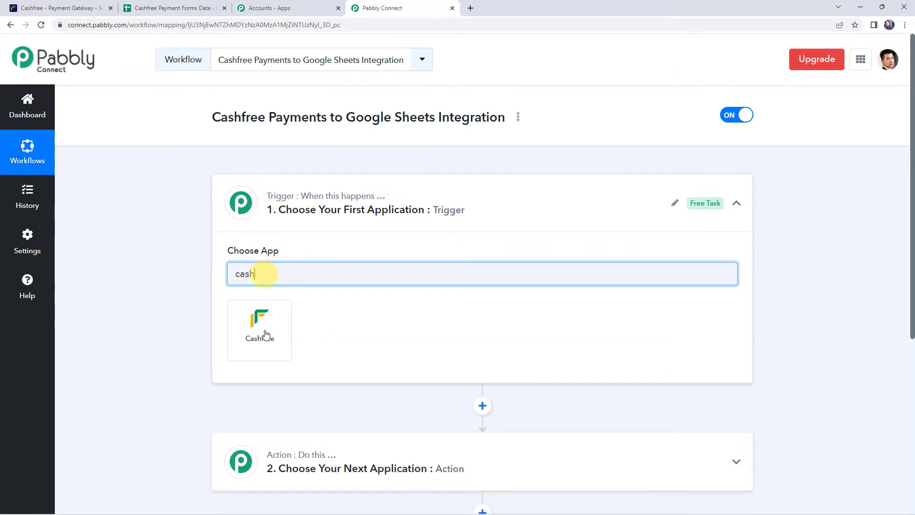
{"action": "left_click", "coordinate": [266, 334]}
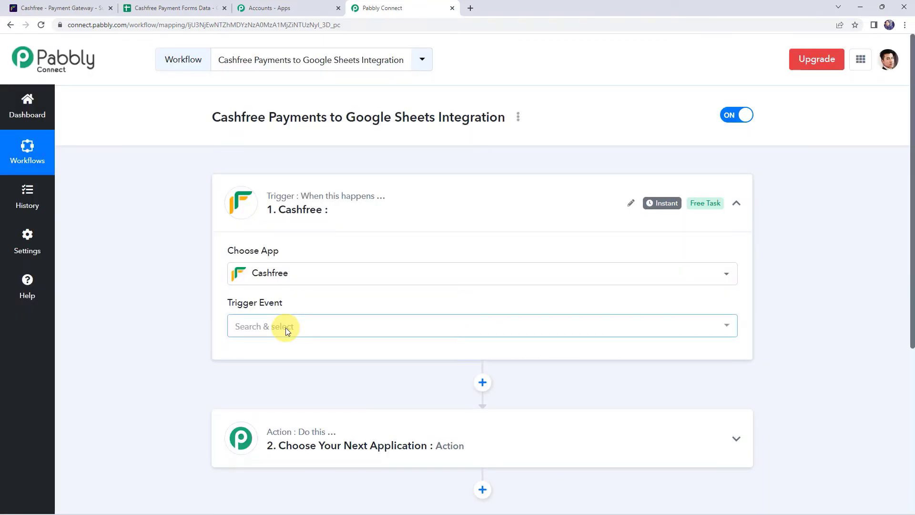
Set the trigger event to Payment via Form and copy its webhook URL
{"action": "left_click", "coordinate": [266, 333]}
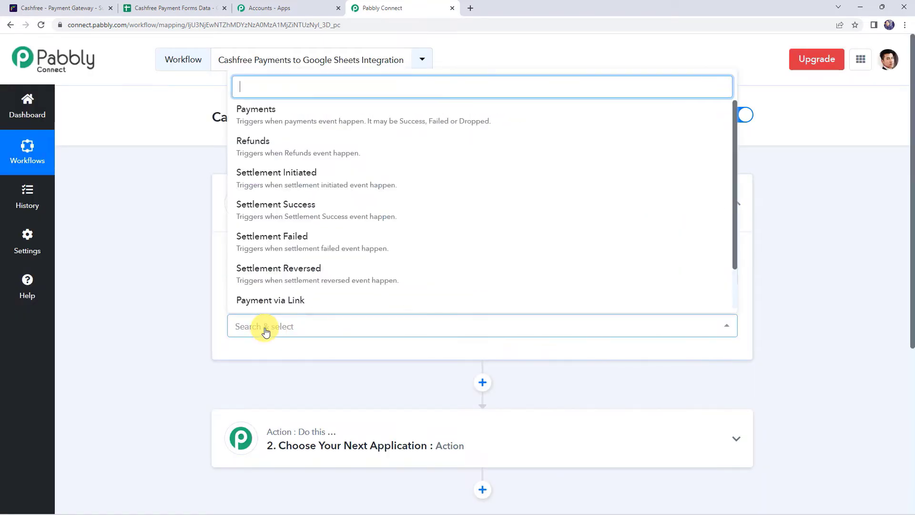
{"action": "scroll", "coordinate": [292, 303], "scroll_direction": "down", "scroll_amount": 2}
{"action": "left_click", "coordinate": [298, 296]}
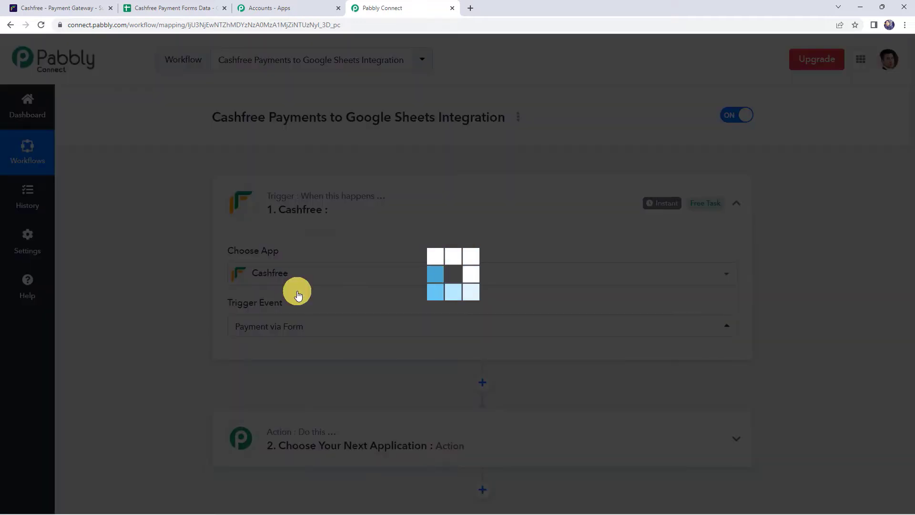
{"action": "scroll", "coordinate": [297, 292], "scroll_direction": "down", "scroll_amount": 4}
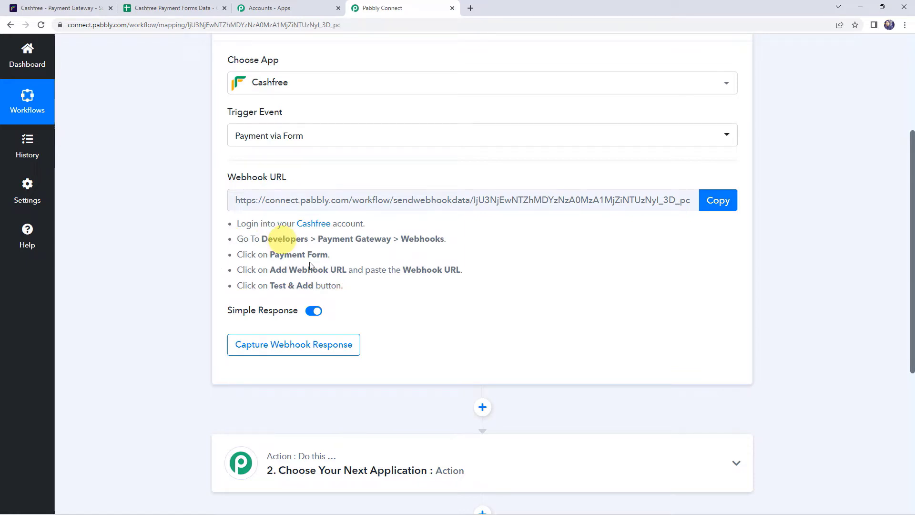
{"action": "left_click", "coordinate": [719, 201]}
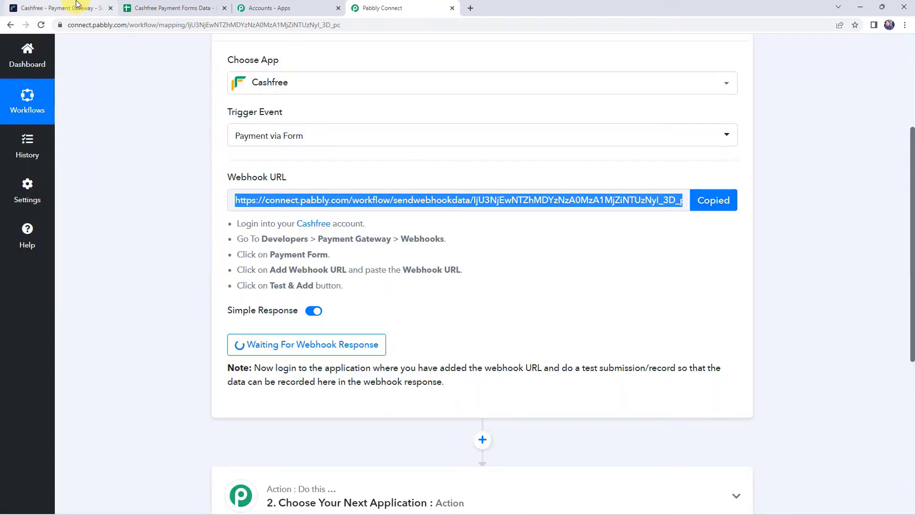
In Cashfree, go to Developers > Webhooks > Payment Form
{"action": "left_click", "coordinate": [76, 7]}
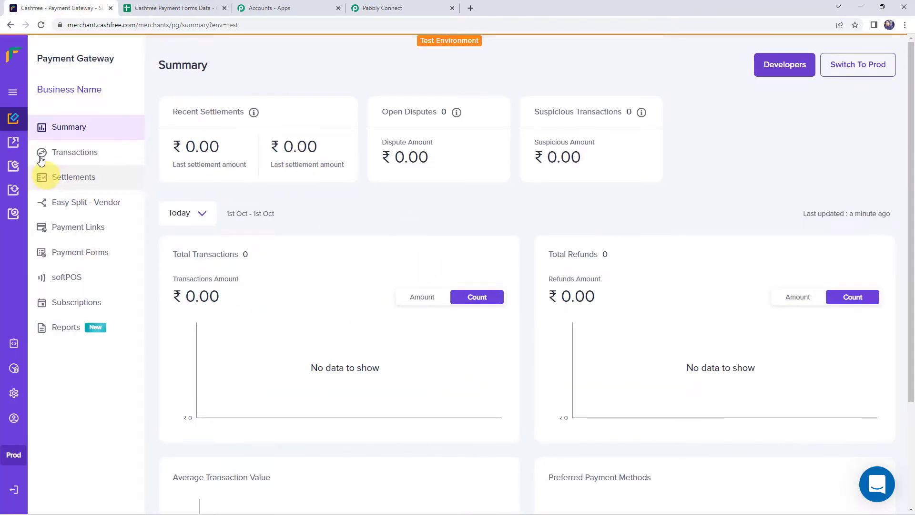
{"action": "left_click", "coordinate": [12, 92]}
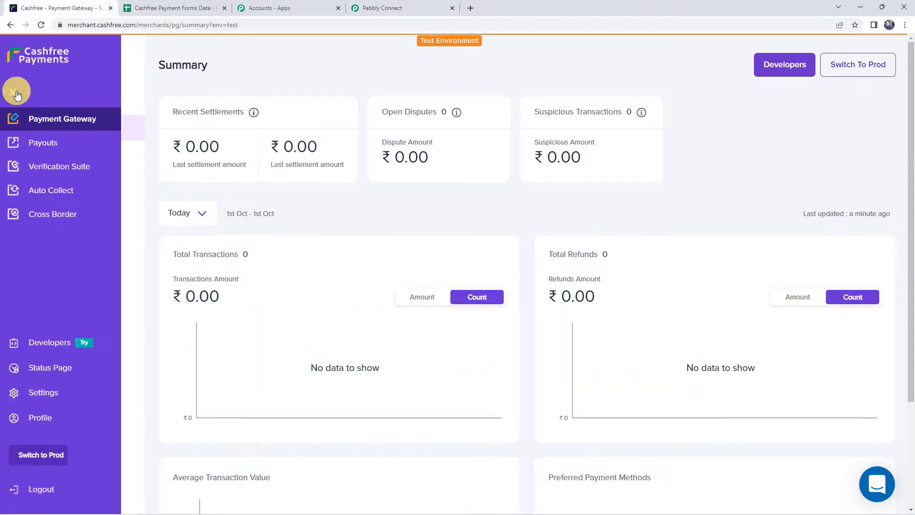
{"action": "left_click", "coordinate": [44, 343]}
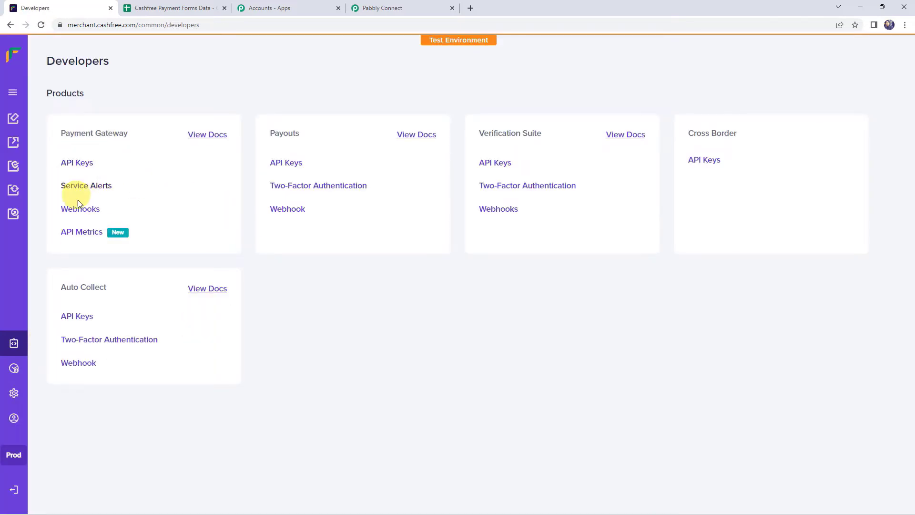
{"action": "left_click", "coordinate": [90, 213]}
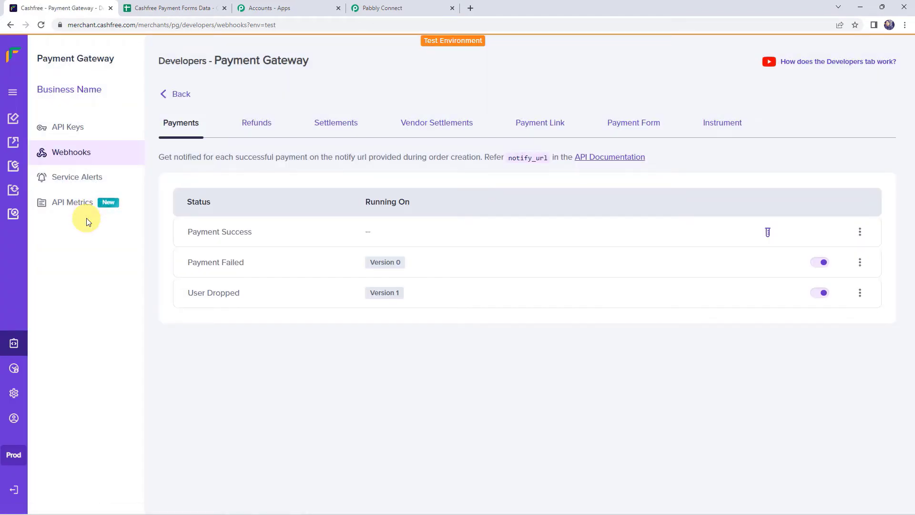
{"action": "left_click", "coordinate": [626, 125]}
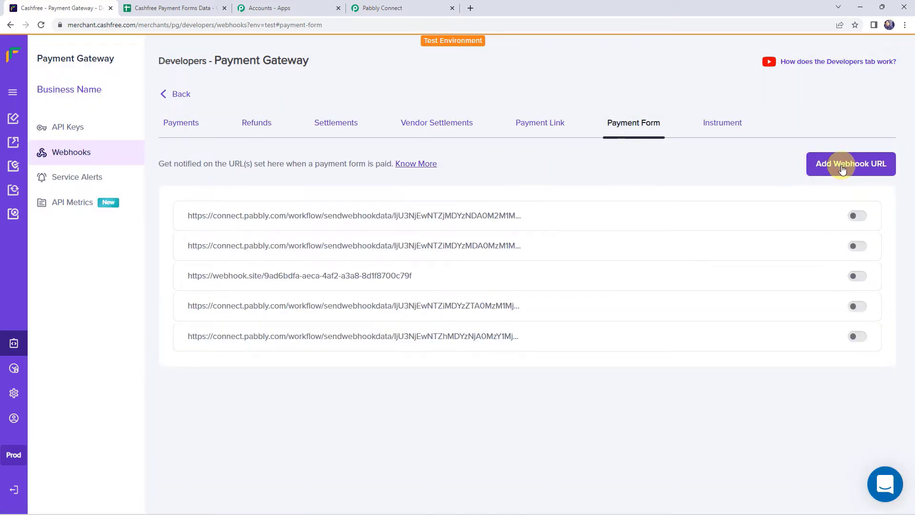
Paste the Pabbly webhook URL as a new Payment Form webhook, test it, and add it
{"action": "left_click", "coordinate": [864, 168]}
{"action": "left_click", "coordinate": [296, 272]}
{"action": "right_click", "coordinate": [299, 271]}
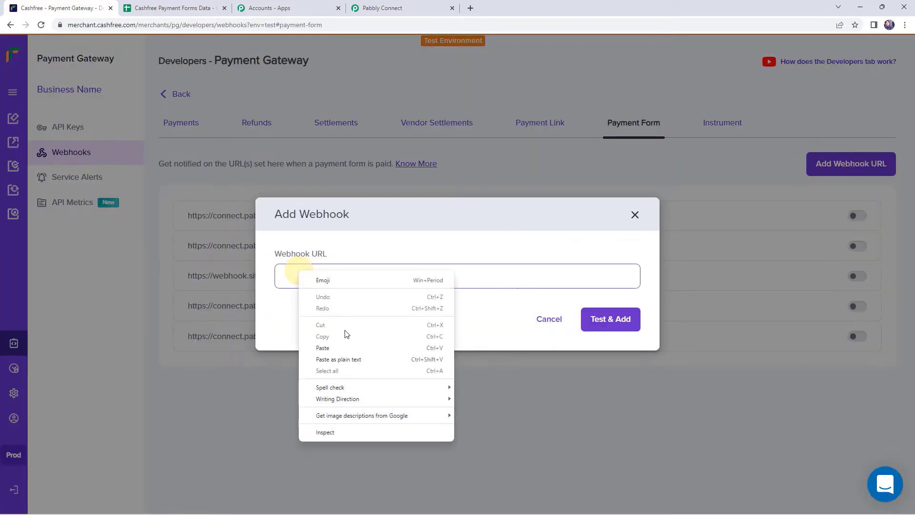
{"action": "left_click", "coordinate": [322, 348]}
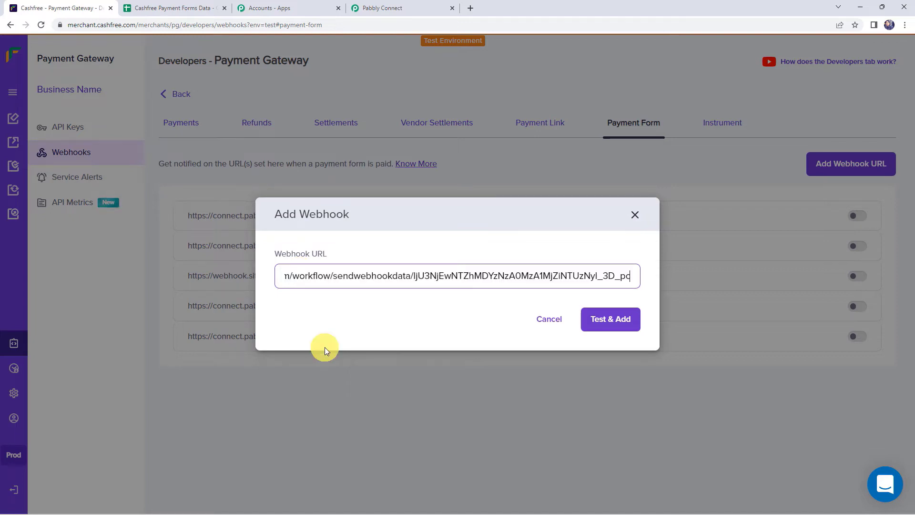
{"action": "left_click", "coordinate": [608, 324]}
{"action": "left_click", "coordinate": [607, 405]}
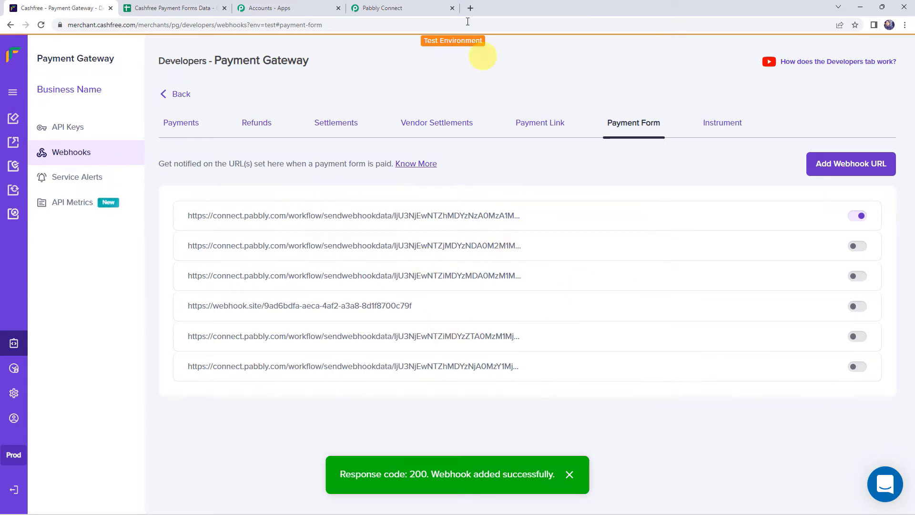
{"action": "left_click", "coordinate": [416, 4]}
Confirm Re-Capture Webhook Response so the trigger awaits a new test submission, then return to Cashfree
{"action": "scroll", "coordinate": [183, 299], "scroll_direction": "down", "scroll_amount": 5}
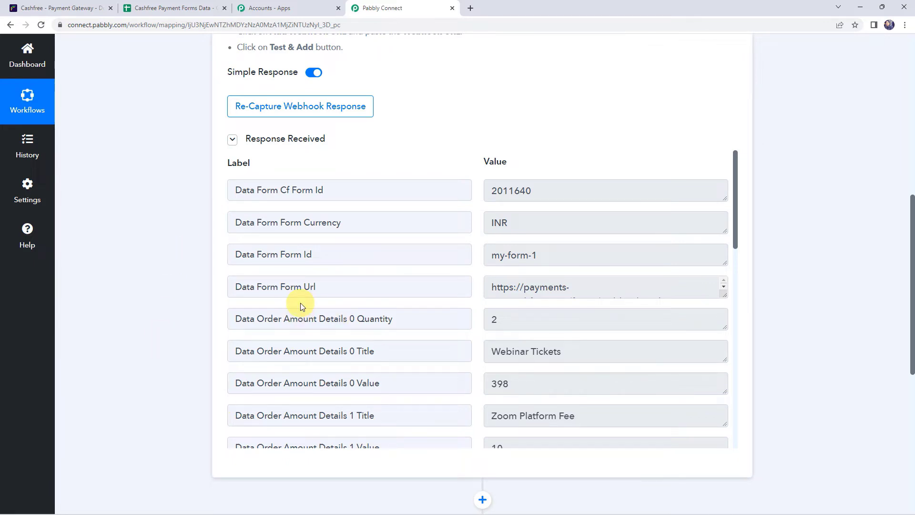
{"action": "left_click", "coordinate": [314, 111]}
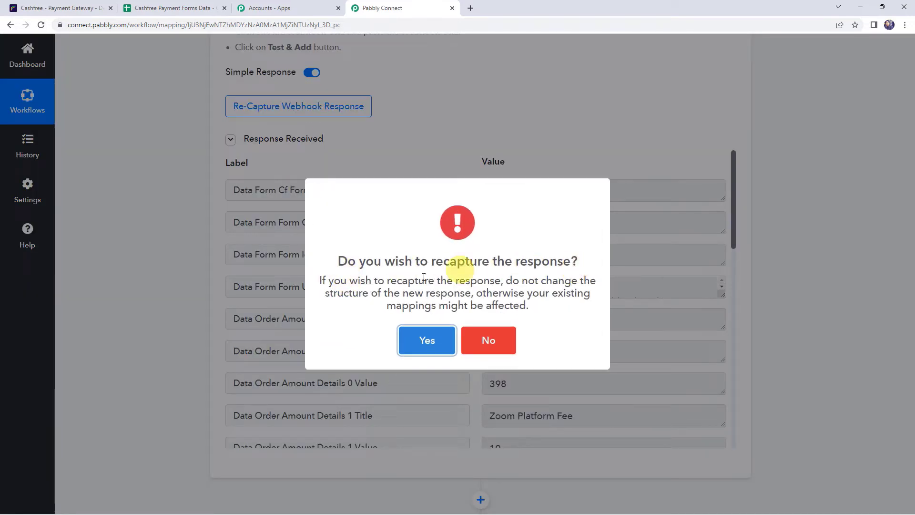
{"action": "left_click", "coordinate": [424, 341]}
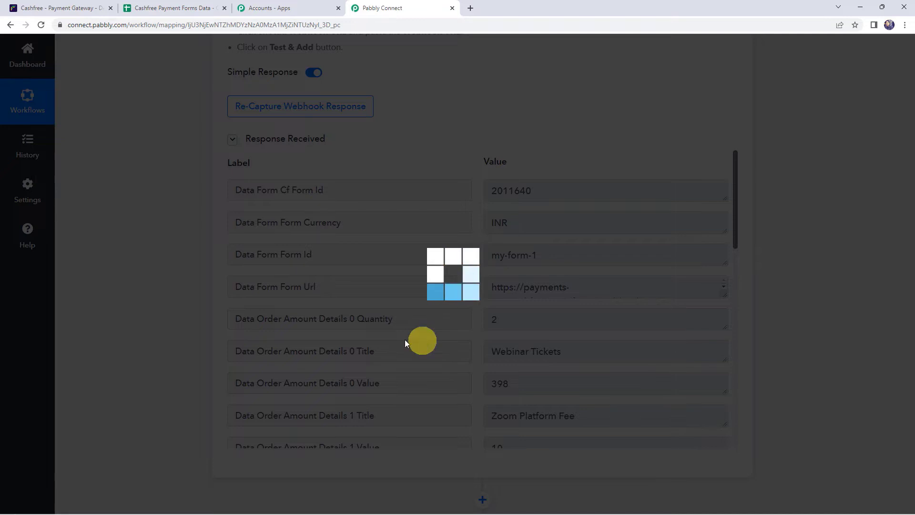
{"action": "scroll", "coordinate": [145, 287], "scroll_direction": "up", "scroll_amount": 3}
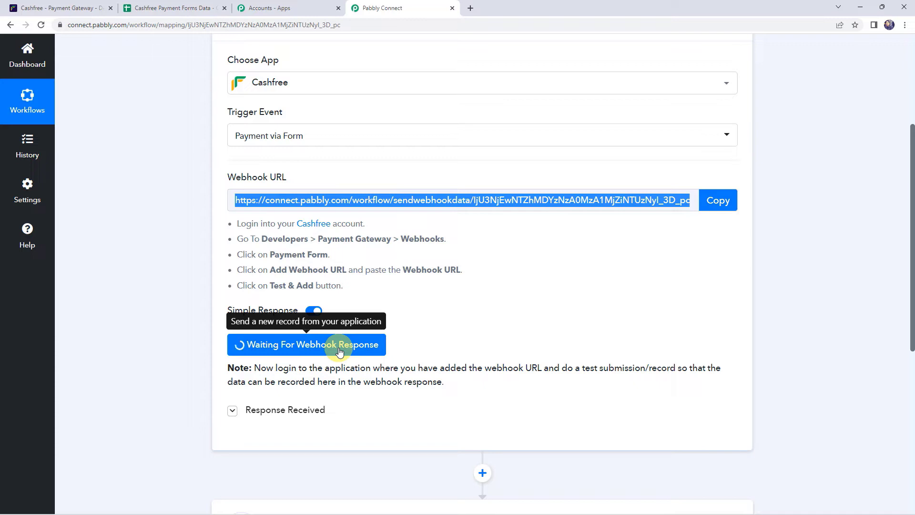
{"action": "left_click_drag", "start_coordinate": [532, 368], "coordinate": [743, 377]}
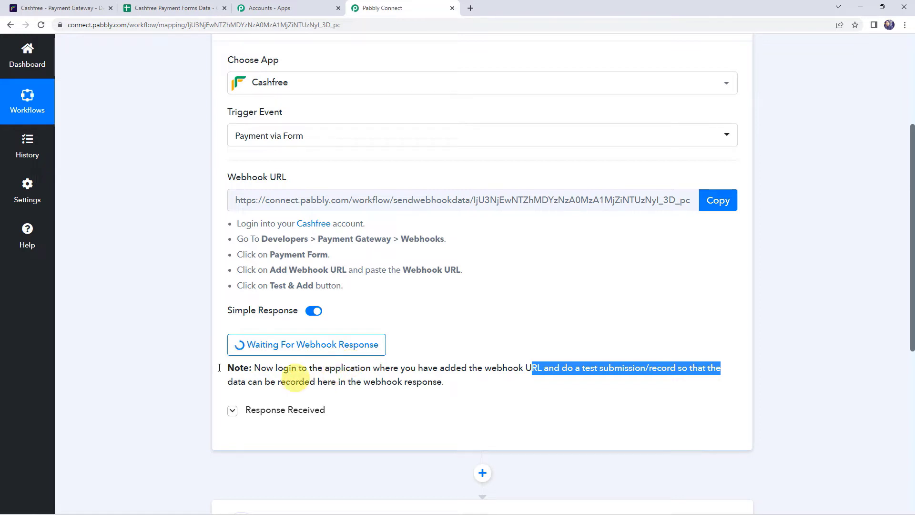
{"action": "left_click", "coordinate": [56, 9]}
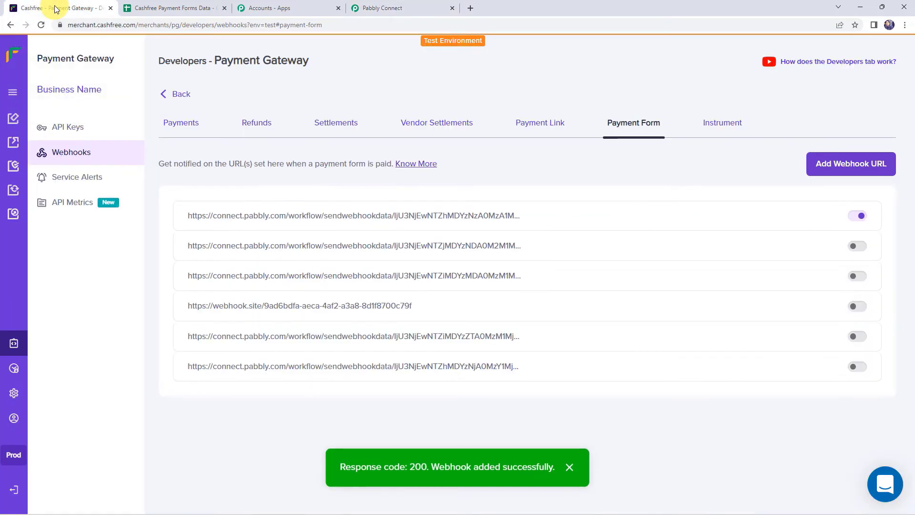
Under Payment Gateway > Payment Forms, copy the ₹499 form's URL for a new tab
{"action": "left_click", "coordinate": [15, 94]}
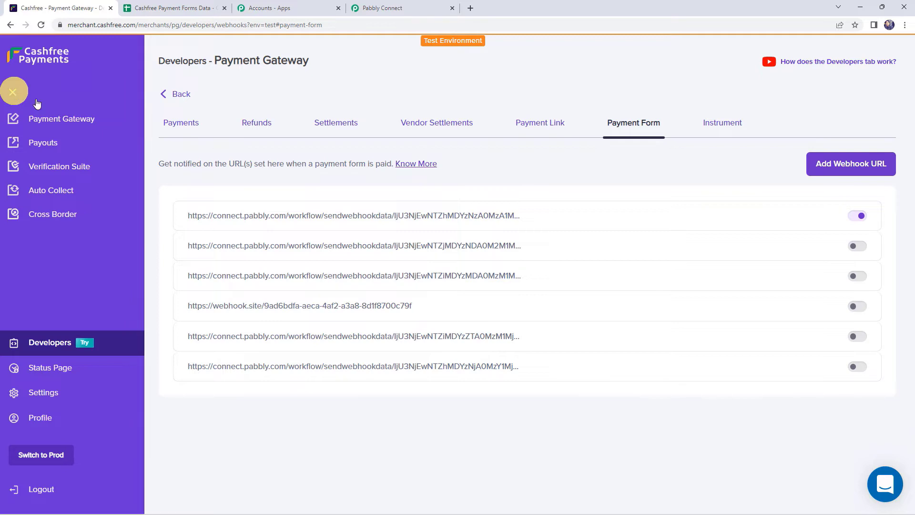
{"action": "left_click", "coordinate": [46, 116]}
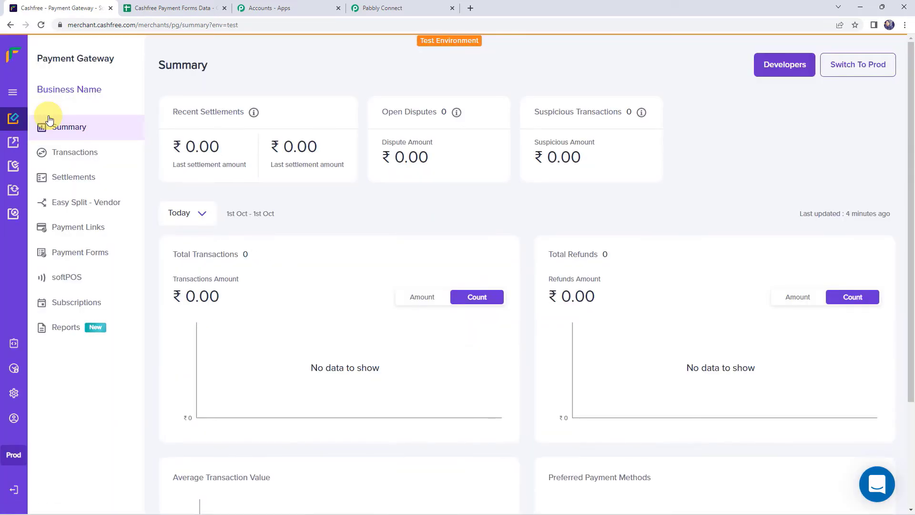
{"action": "left_click", "coordinate": [66, 256]}
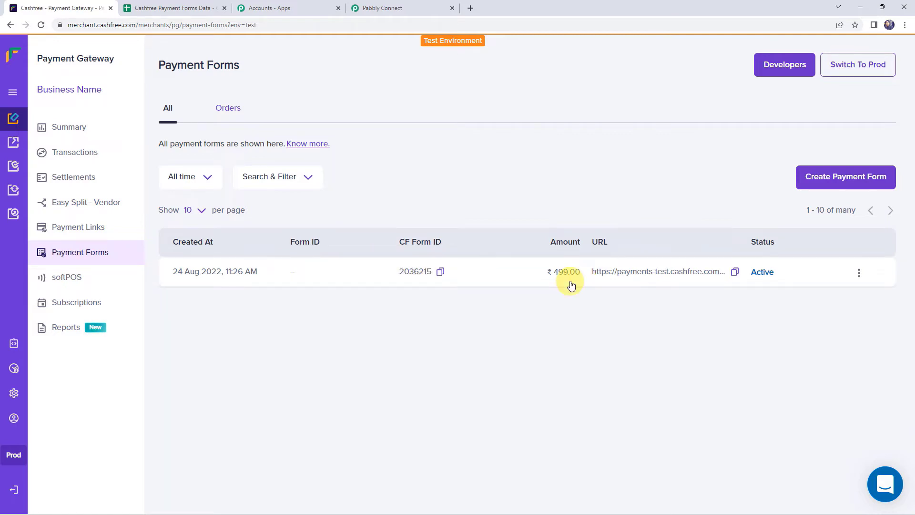
{"action": "left_click", "coordinate": [827, 177]}
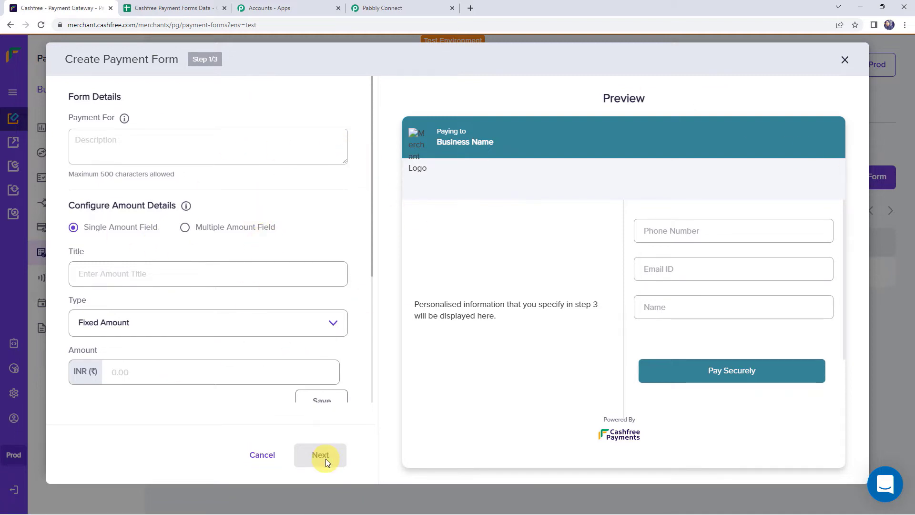
{"action": "left_click", "coordinate": [844, 59]}
{"action": "mouse_move", "coordinate": [597, 269]}
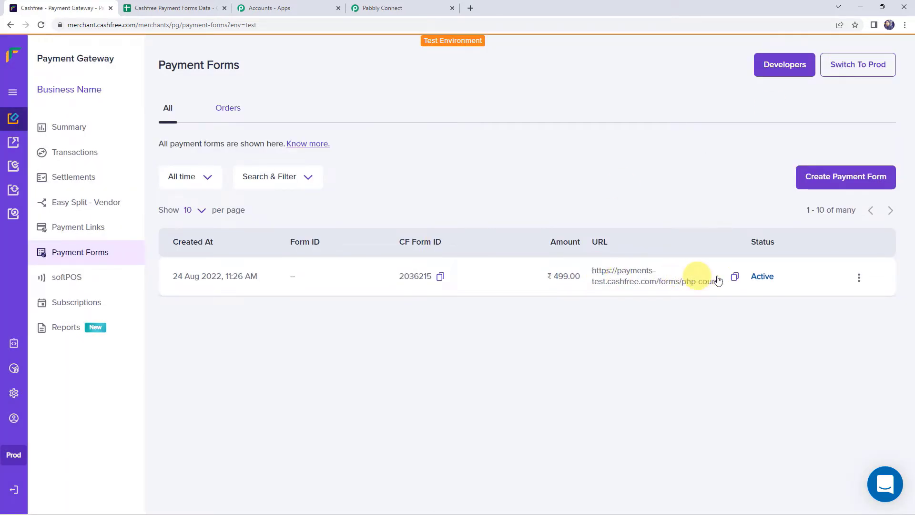
{"action": "left_click", "coordinate": [736, 272]}
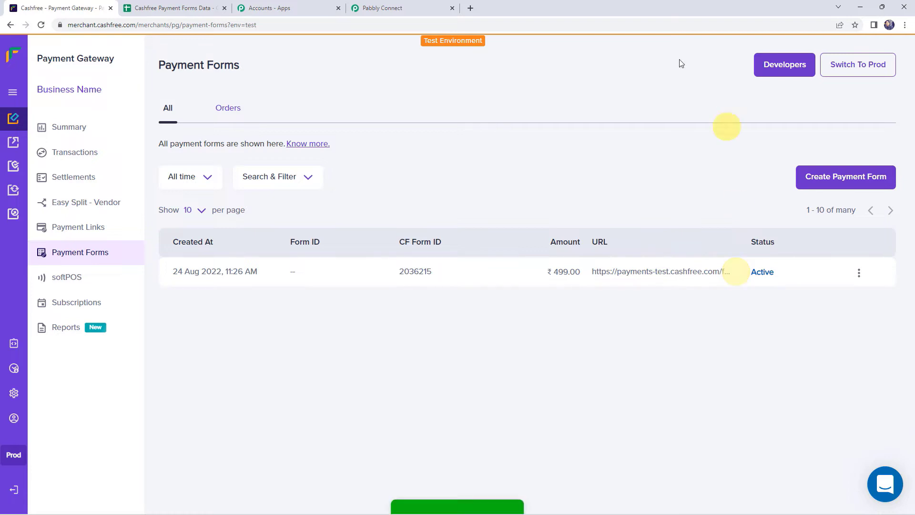
{"action": "left_click", "coordinate": [471, 9]}
Load the payment form, enter the customer's name, e-mail and phone, and submit it
{"action": "key", "text": "ctrl+v"}
{"action": "key", "text": "Return"}
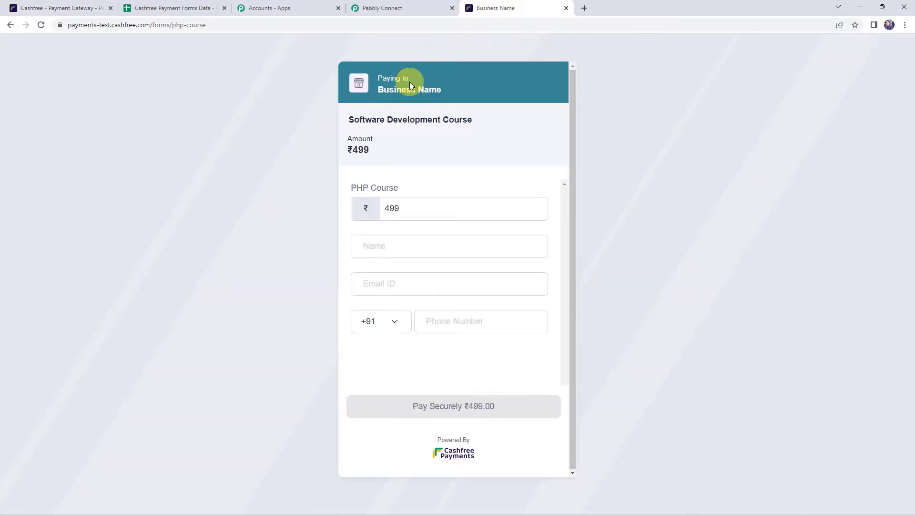
{"action": "left_click", "coordinate": [391, 244]}
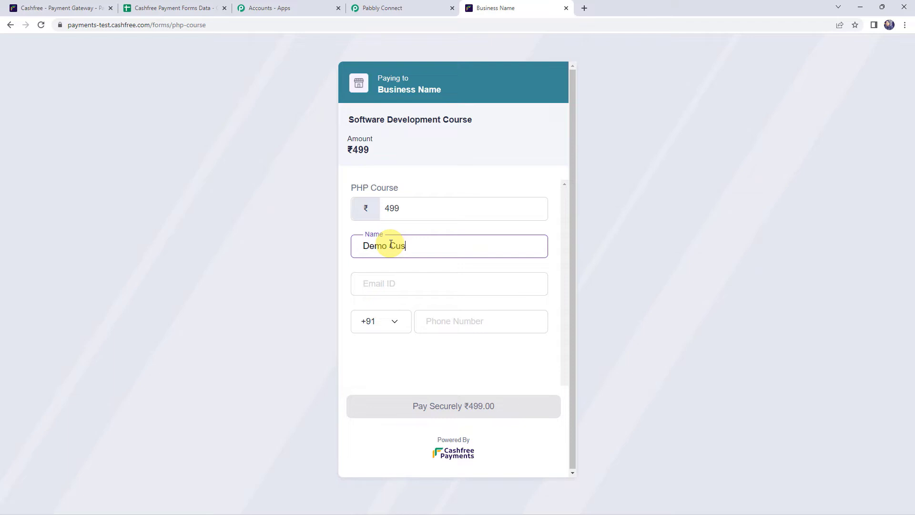
{"action": "key", "text": "Tab"}
{"action": "type", "text": "d"}
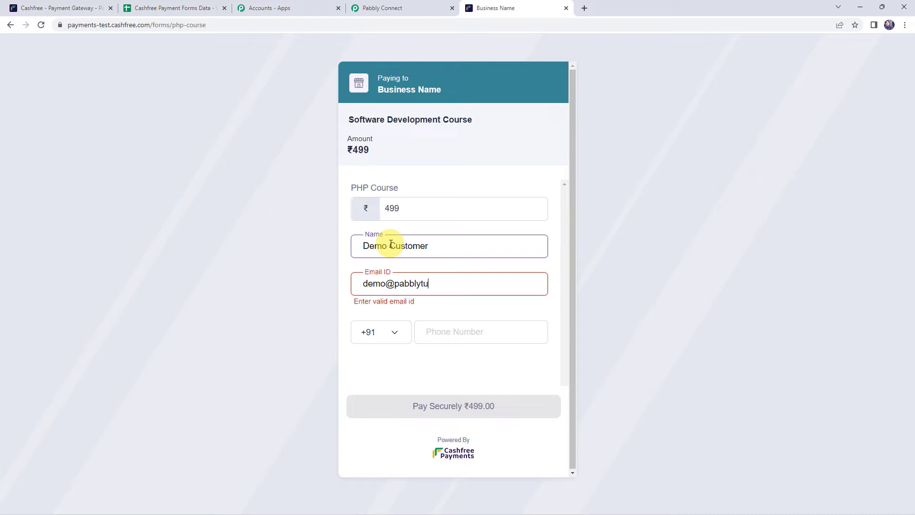
{"action": "type", "text": "com"}
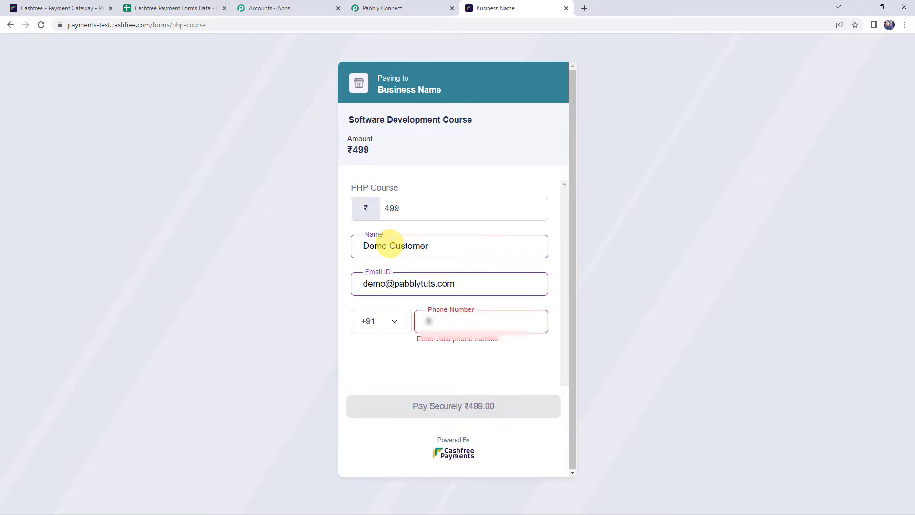
{"action": "type", "text": "0"}
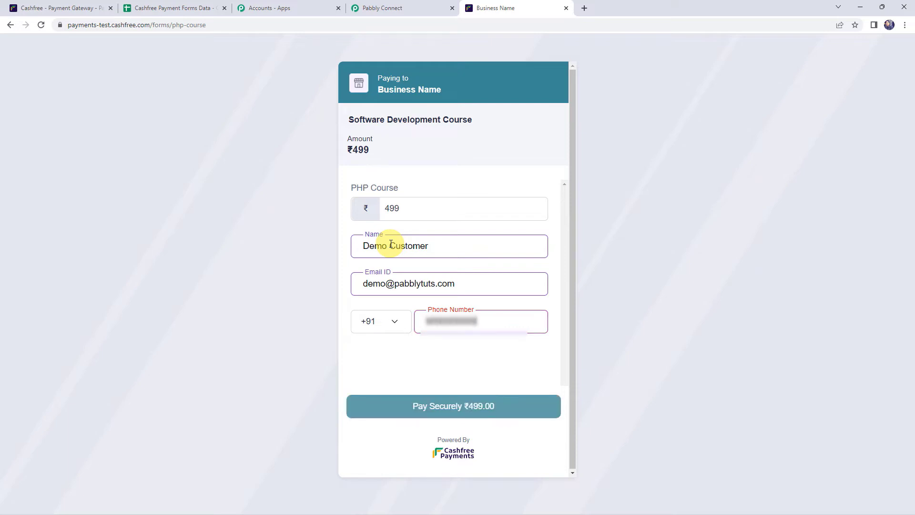
{"action": "left_click", "coordinate": [443, 410]}
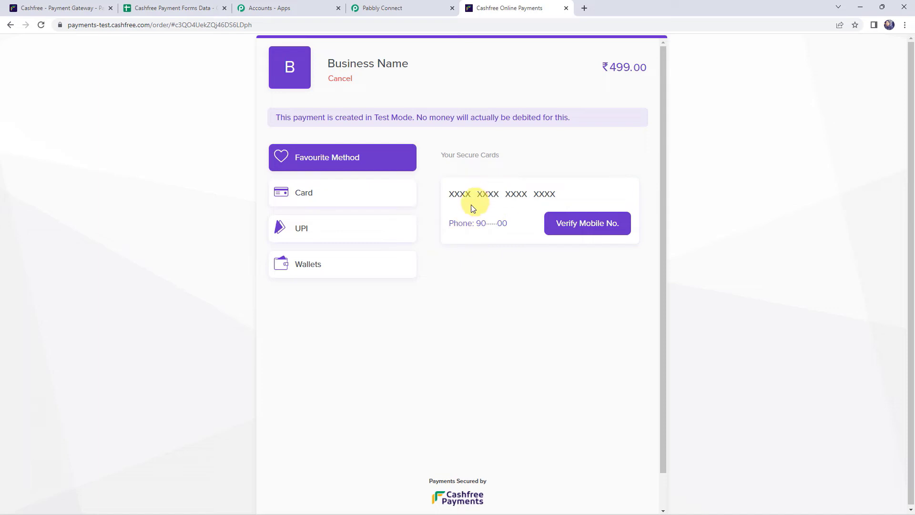
Pay ₹499 with the test VISA card, simulate OTP success, and return to Pabbly
{"action": "left_click", "coordinate": [315, 198]}
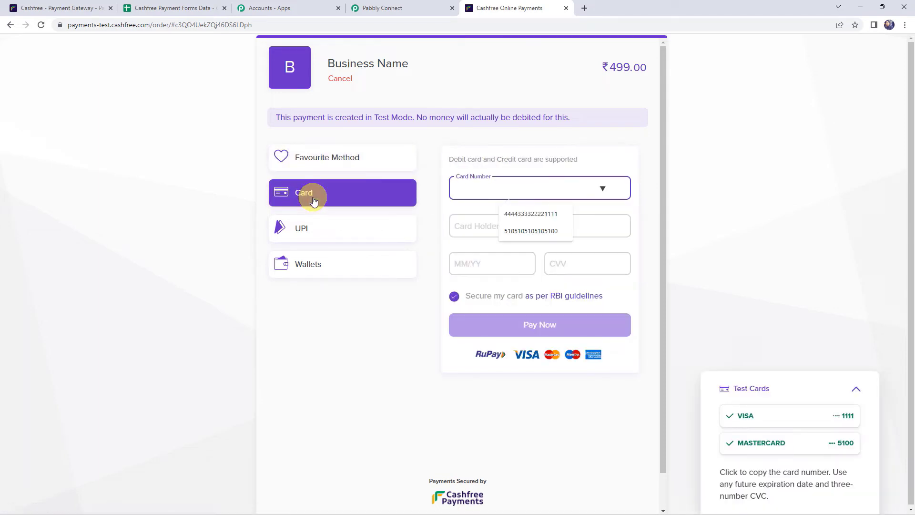
{"action": "left_click", "coordinate": [742, 422]}
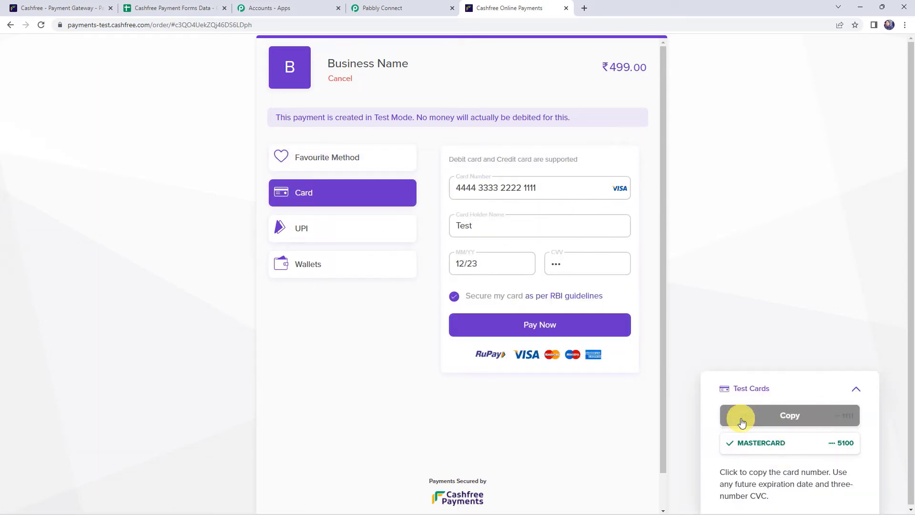
{"action": "left_click", "coordinate": [535, 327]}
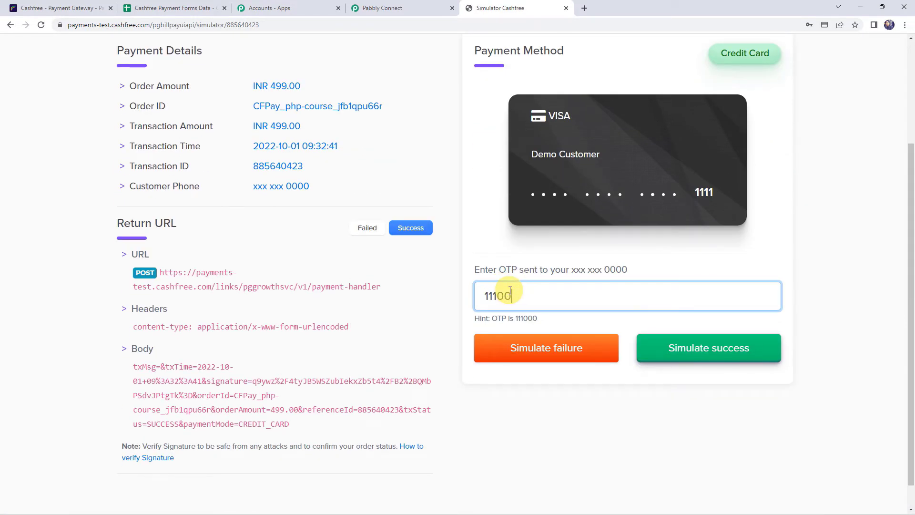
{"action": "left_click", "coordinate": [695, 355]}
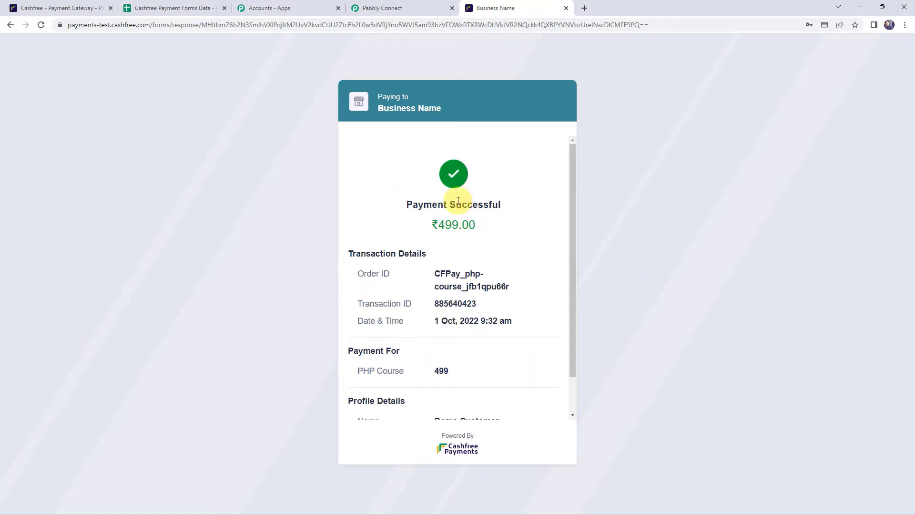
{"action": "left_click", "coordinate": [403, 6]}
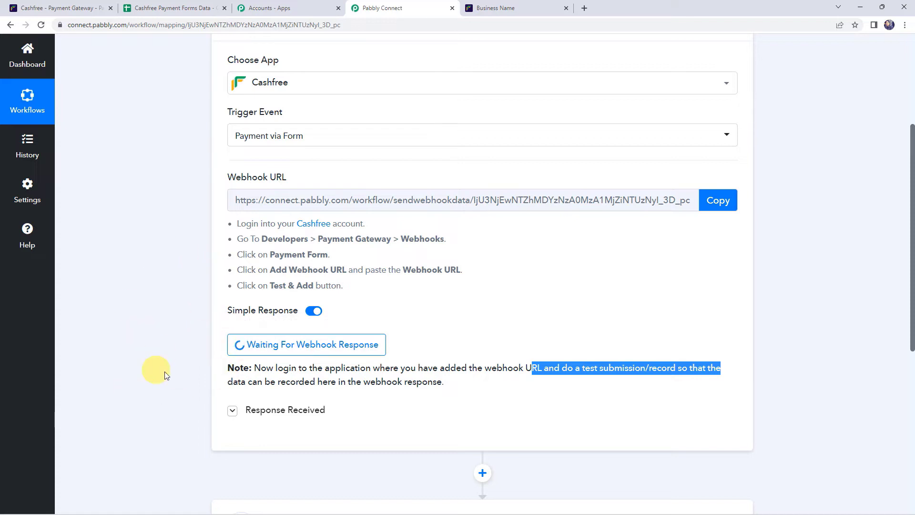
{"action": "scroll", "coordinate": [181, 336], "scroll_direction": "down", "scroll_amount": 4}
{"action": "scroll", "coordinate": [181, 336], "scroll_direction": "down", "scroll_amount": 2}
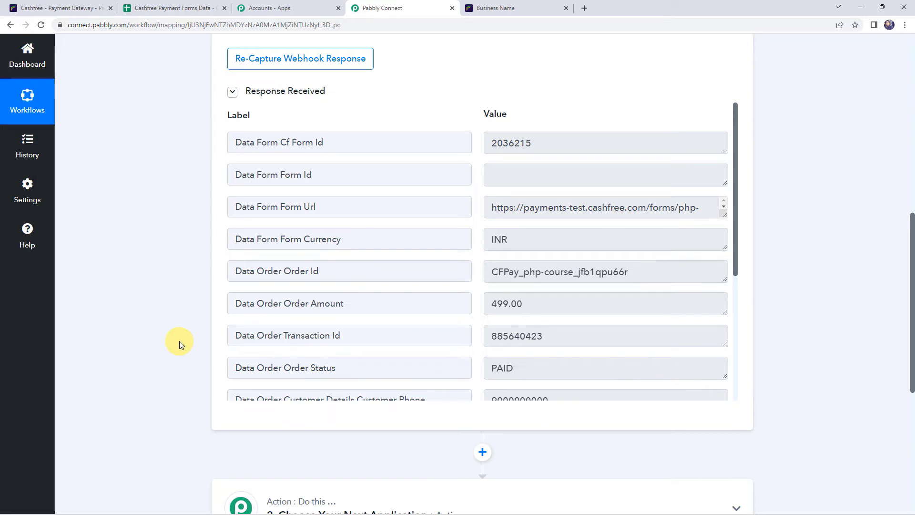
{"action": "left_click", "coordinate": [589, 150]}
{"action": "left_click", "coordinate": [587, 213]}
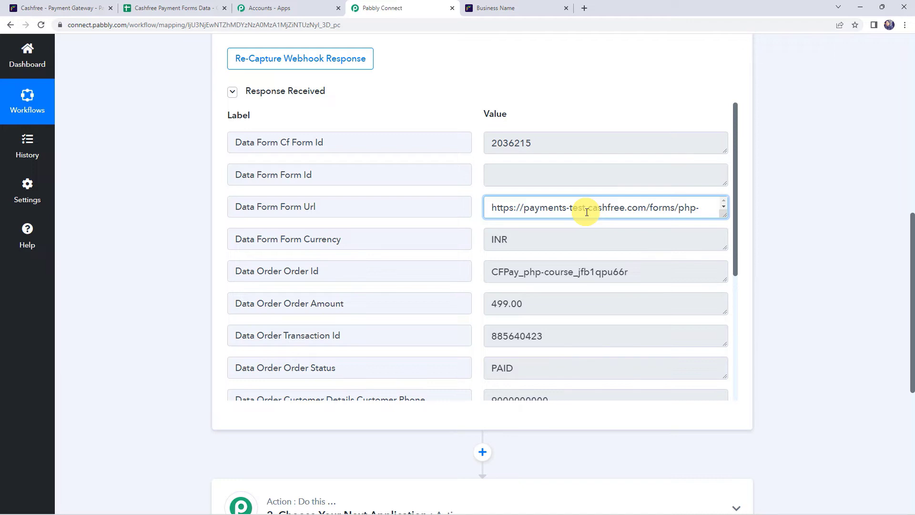
{"action": "left_click", "coordinate": [530, 245]}
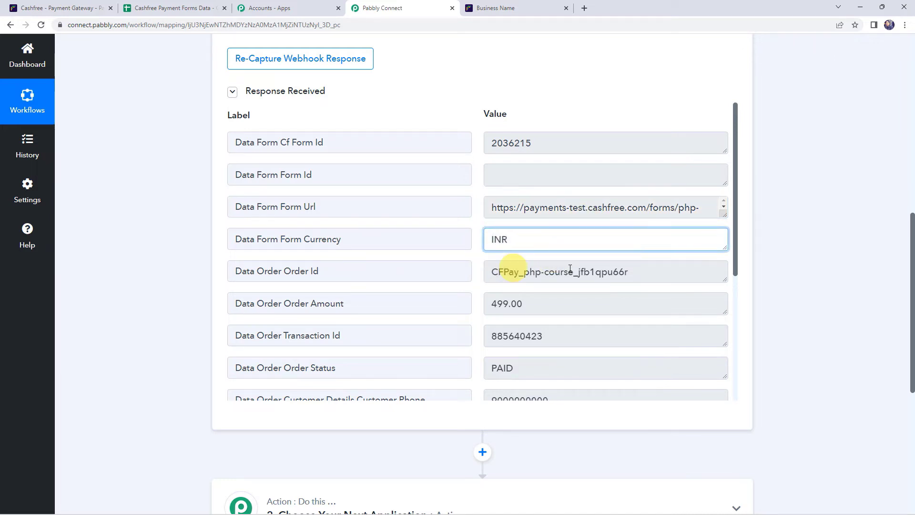
{"action": "left_click", "coordinate": [671, 273]}
{"action": "scroll", "coordinate": [492, 258], "scroll_direction": "down", "scroll_amount": 1}
{"action": "left_click", "coordinate": [536, 256]}
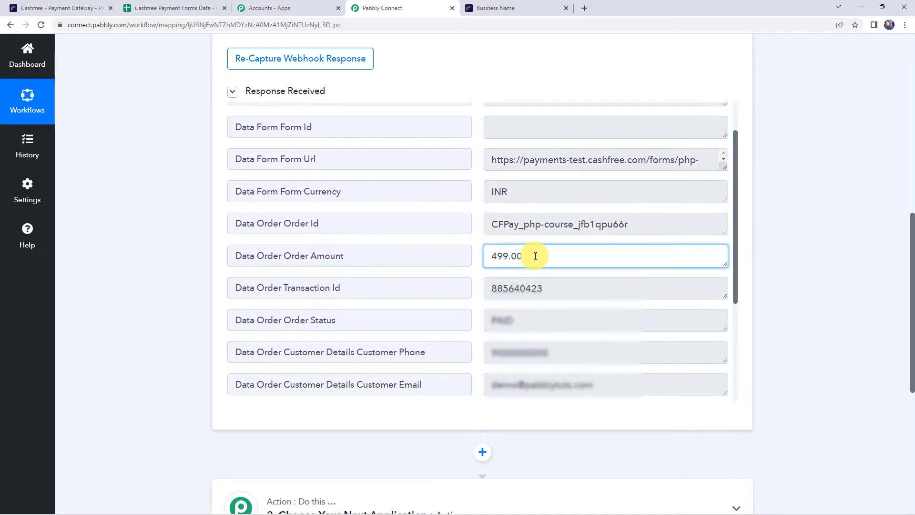
{"action": "left_click", "coordinate": [558, 288]}
{"action": "scroll", "coordinate": [553, 293], "scroll_direction": "down", "scroll_amount": 2}
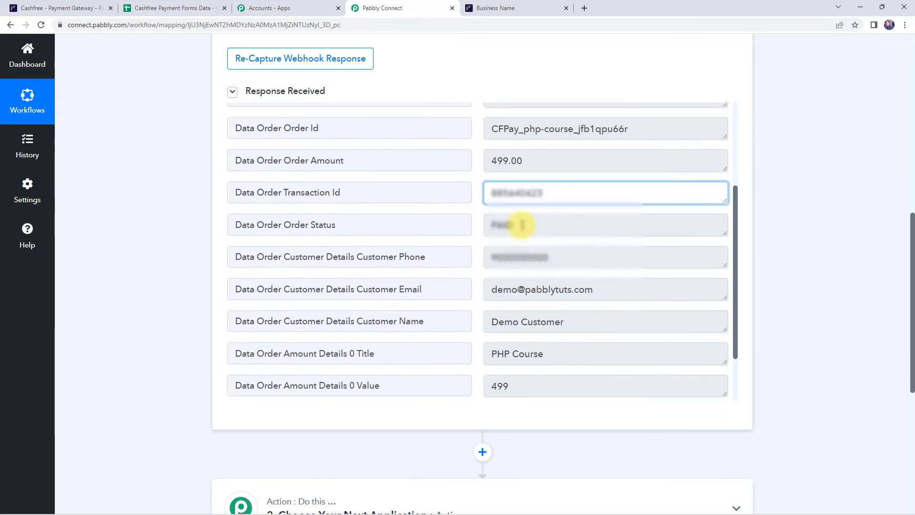
{"action": "left_click", "coordinate": [522, 225]}
{"action": "left_click", "coordinate": [580, 260]}
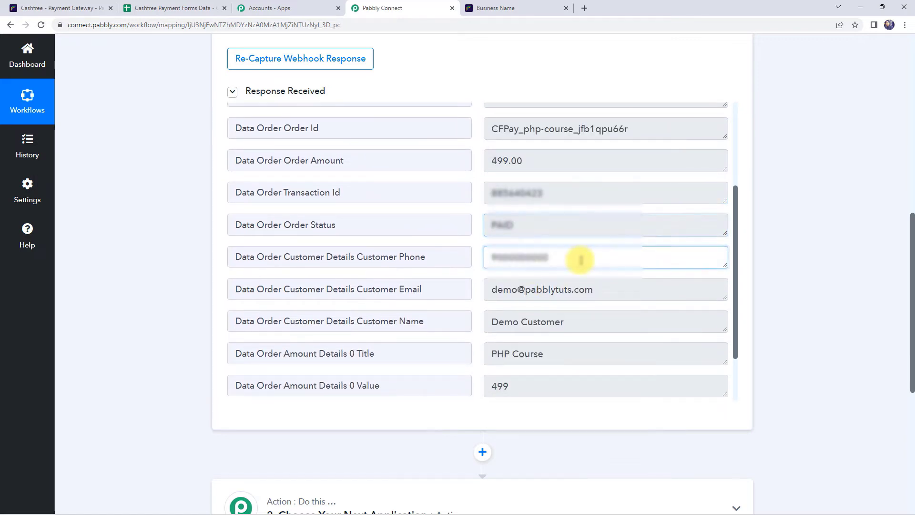
{"action": "left_click", "coordinate": [614, 289]}
{"action": "left_click", "coordinate": [594, 323]}
{"action": "scroll", "coordinate": [591, 320], "scroll_direction": "down", "scroll_amount": 2}
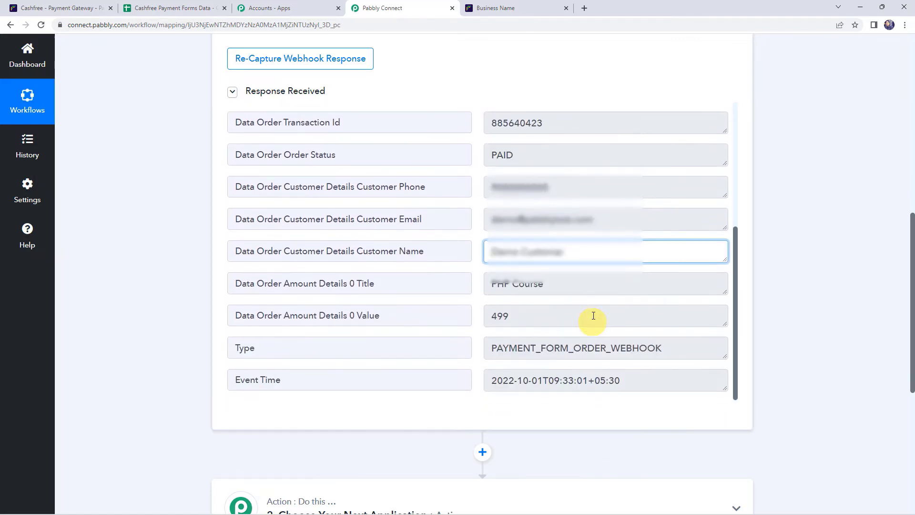
{"action": "left_click", "coordinate": [562, 290]}
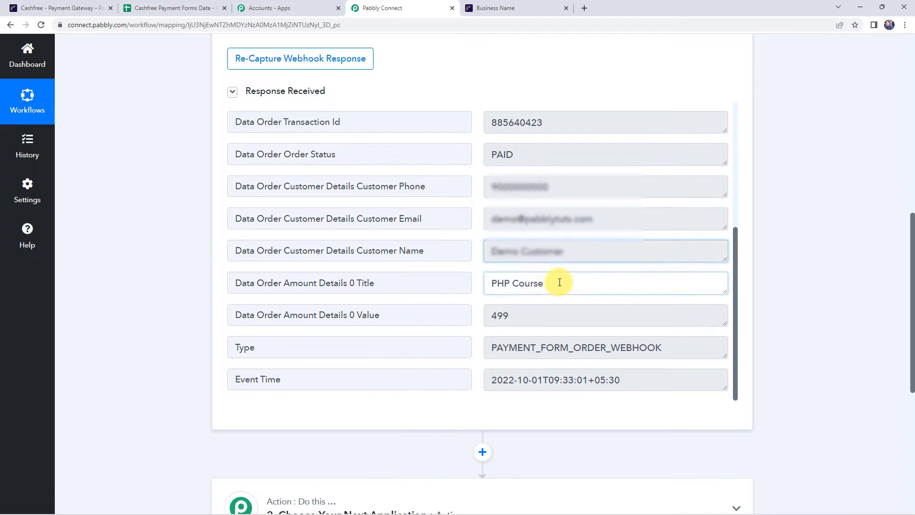
{"action": "left_click", "coordinate": [543, 312]}
{"action": "scroll", "coordinate": [545, 313], "scroll_direction": "down", "scroll_amount": 1}
{"action": "scroll", "coordinate": [544, 313], "scroll_direction": "down", "scroll_amount": 1}
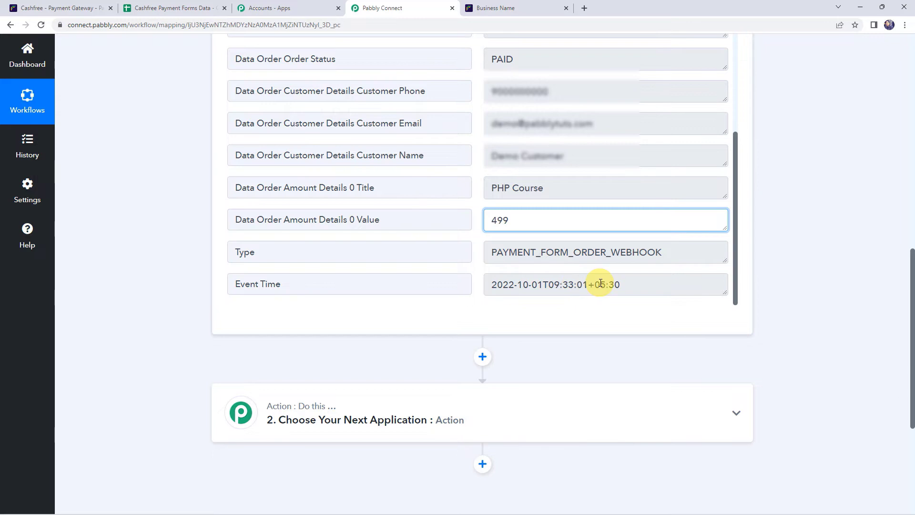
{"action": "scroll", "coordinate": [189, 196], "scroll_direction": "up", "scroll_amount": 3}
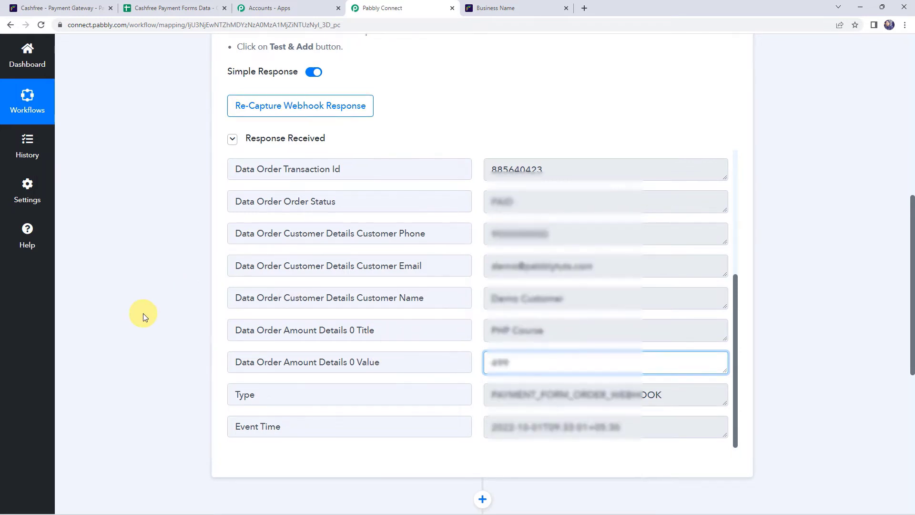
{"action": "scroll", "coordinate": [143, 313], "scroll_direction": "down", "scroll_amount": 8}
Set the next action to Google Sheets with the Add New Row event
{"action": "left_click", "coordinate": [427, 191]}
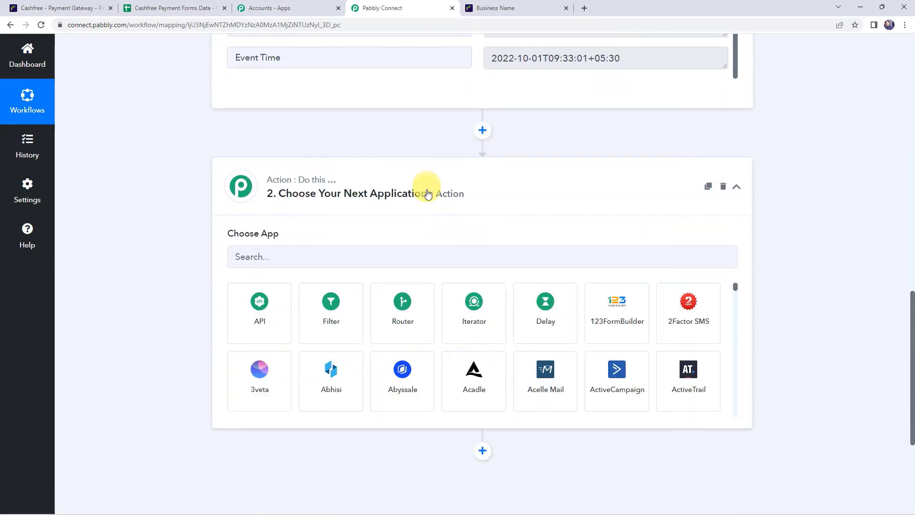
{"action": "left_click", "coordinate": [403, 167]}
{"action": "type", "text": "sheet"}
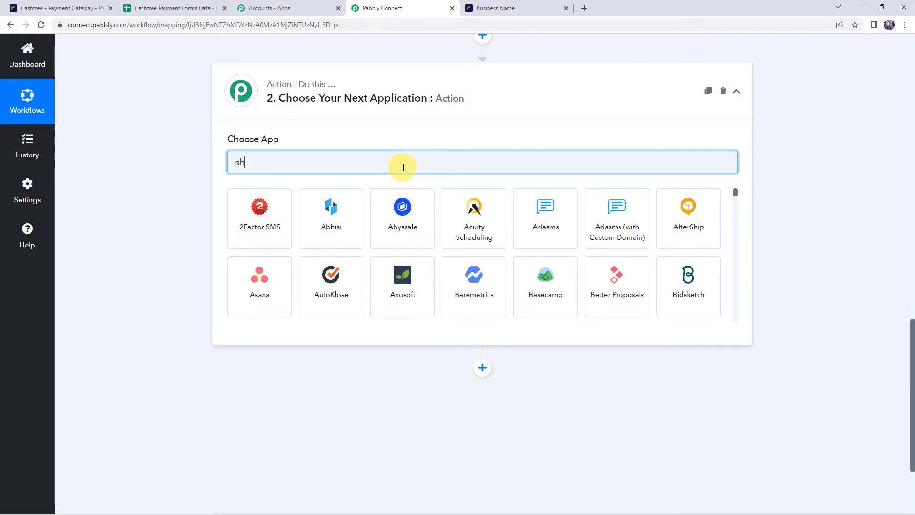
{"action": "left_click", "coordinate": [268, 231]}
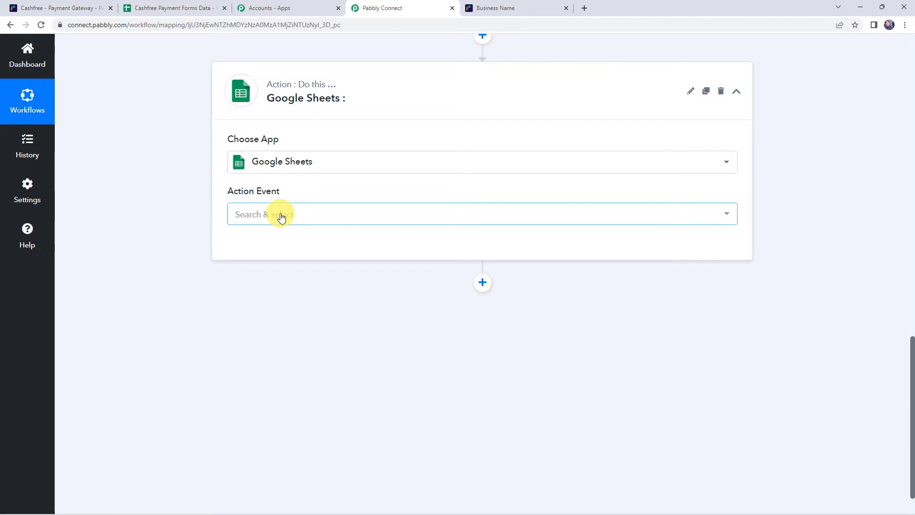
{"action": "left_click", "coordinate": [280, 214]}
{"action": "left_click", "coordinate": [260, 268]}
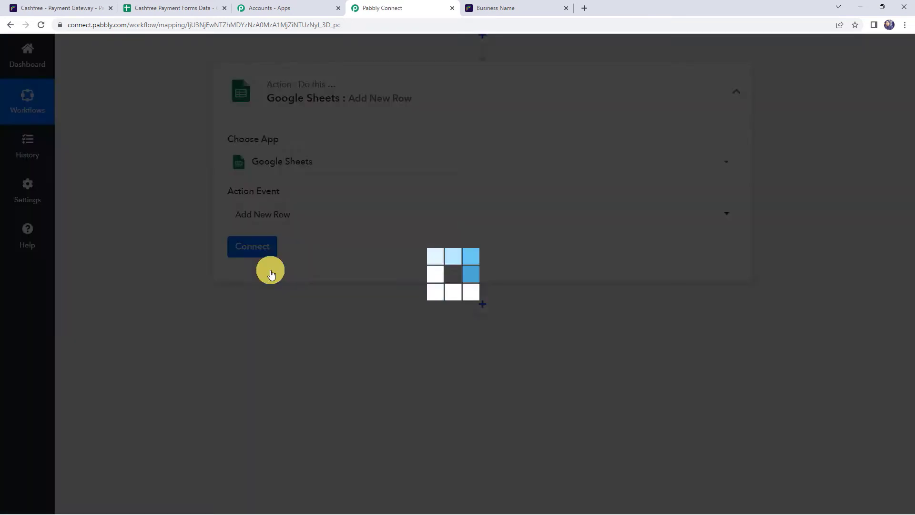
Add a new Google Sheets connection and authorize the Google account
{"action": "left_click", "coordinate": [267, 245]}
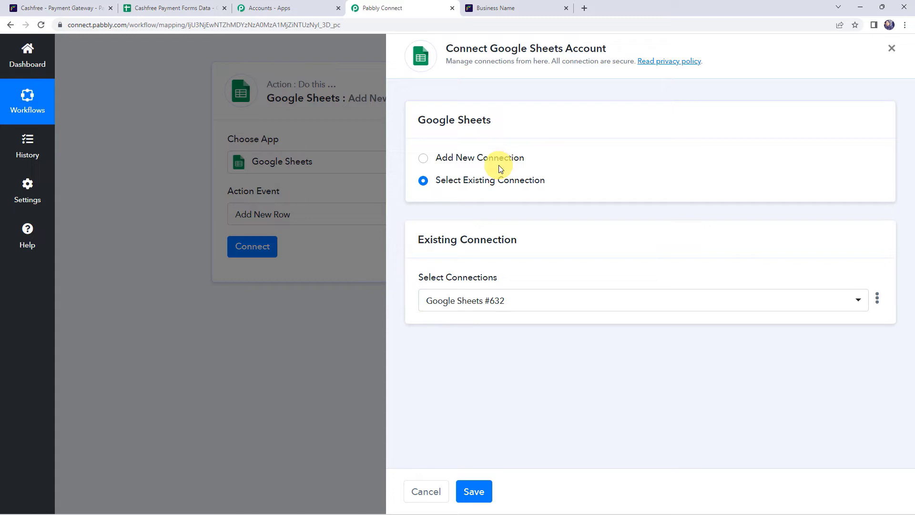
{"action": "left_click", "coordinate": [499, 162]}
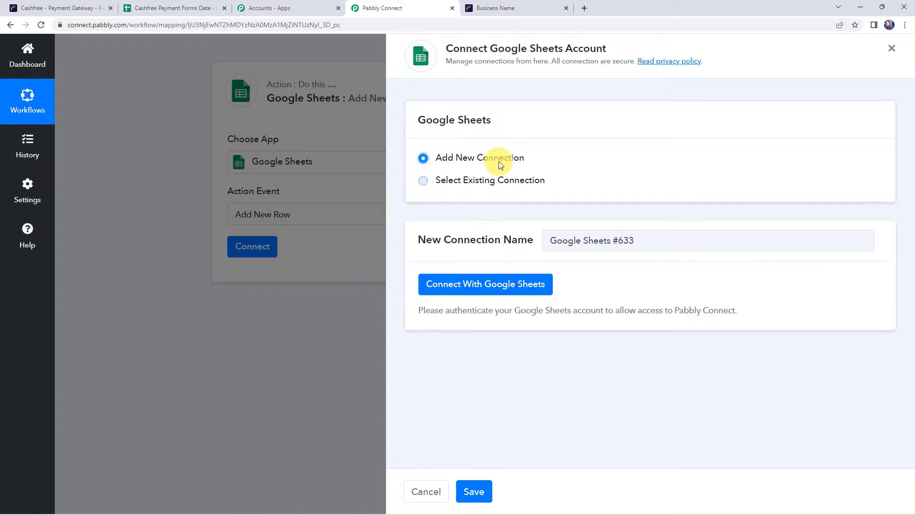
{"action": "left_click", "coordinate": [509, 286]}
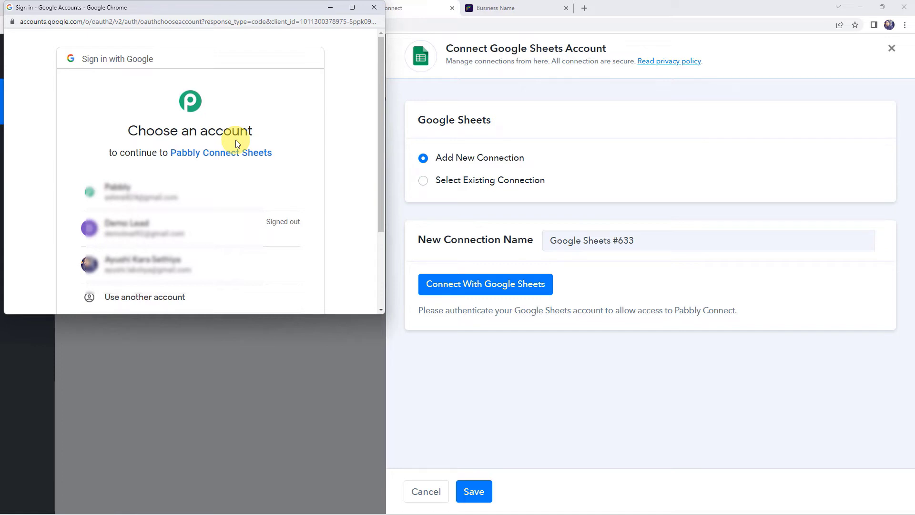
{"action": "left_click", "coordinate": [170, 200]}
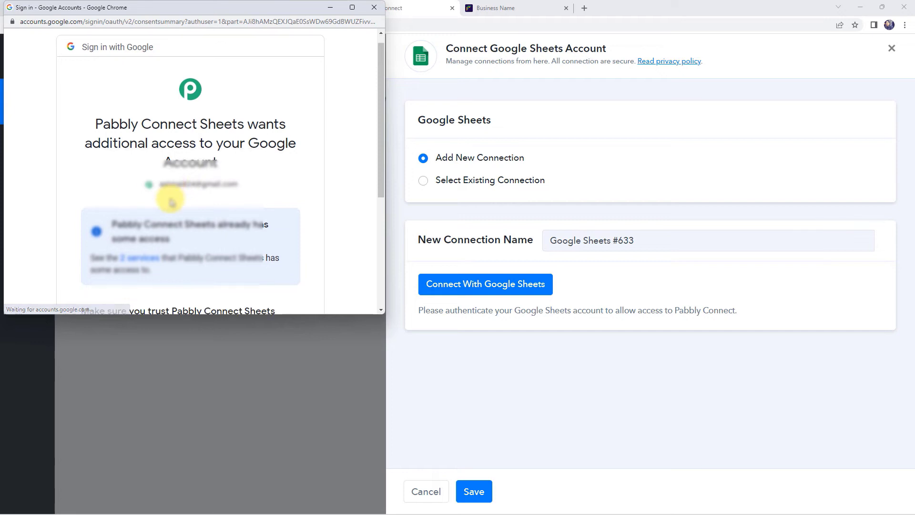
{"action": "scroll", "coordinate": [170, 200], "scroll_direction": "down", "scroll_amount": 5}
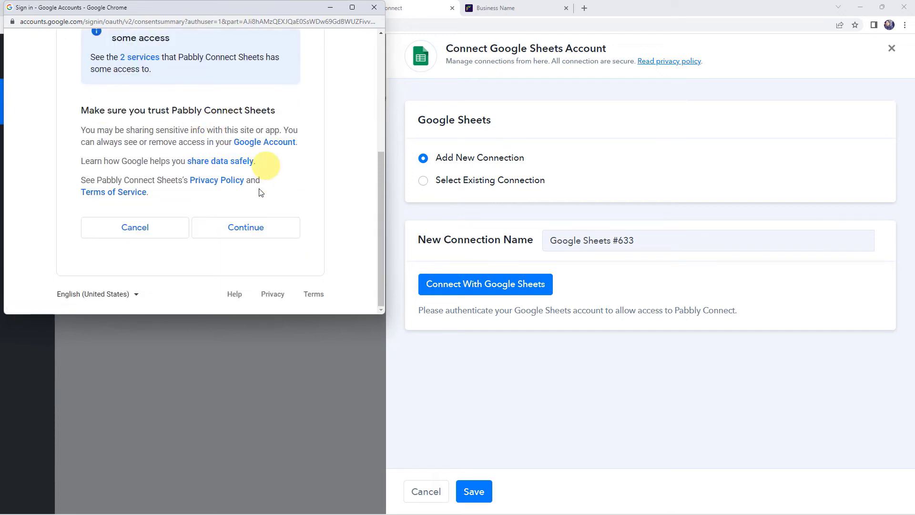
{"action": "left_click", "coordinate": [261, 227]}
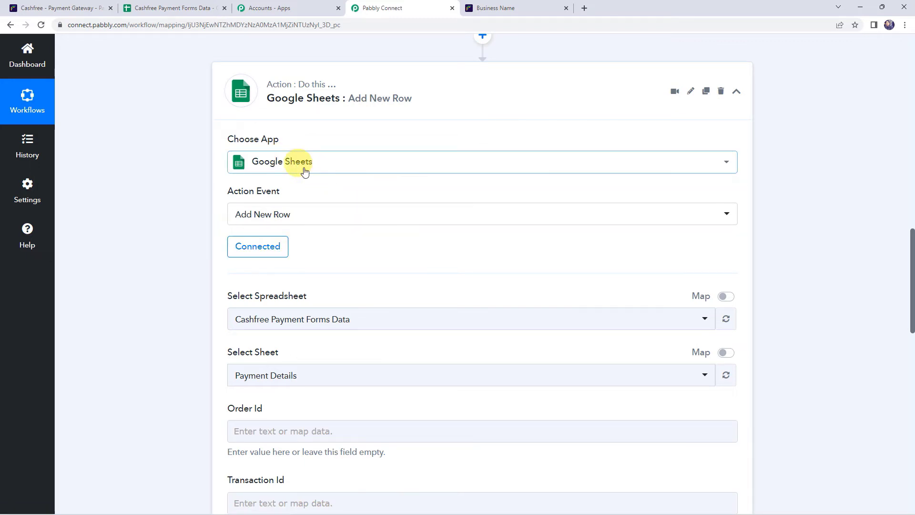
Keep Cashfree Payment Forms Data as the target spreadsheet and switch to that spreadsheet
{"action": "scroll", "coordinate": [177, 289], "scroll_direction": "down", "scroll_amount": 2}
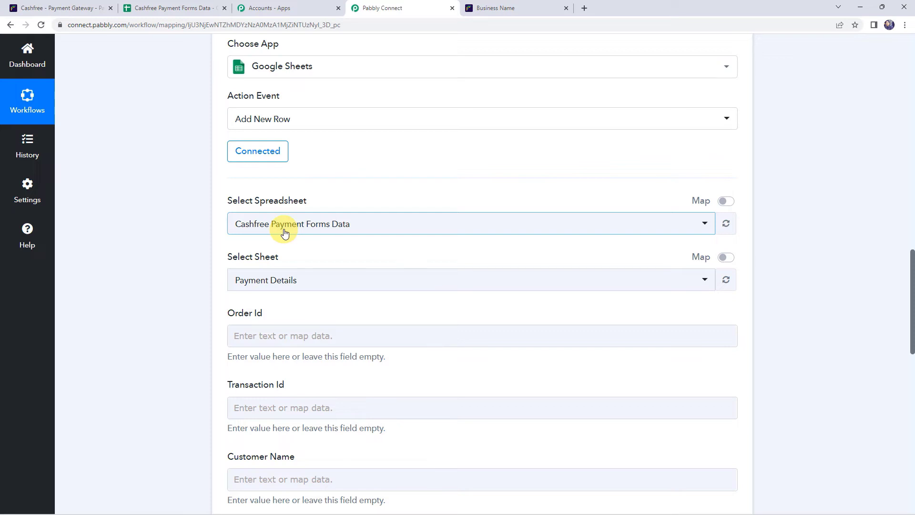
{"action": "left_click", "coordinate": [286, 230]}
{"action": "scroll", "coordinate": [282, 338], "scroll_direction": "down", "scroll_amount": 6}
{"action": "scroll", "coordinate": [279, 351], "scroll_direction": "up", "scroll_amount": 5}
{"action": "scroll", "coordinate": [281, 359], "scroll_direction": "up", "scroll_amount": 1}
{"action": "left_click", "coordinate": [184, 266]}
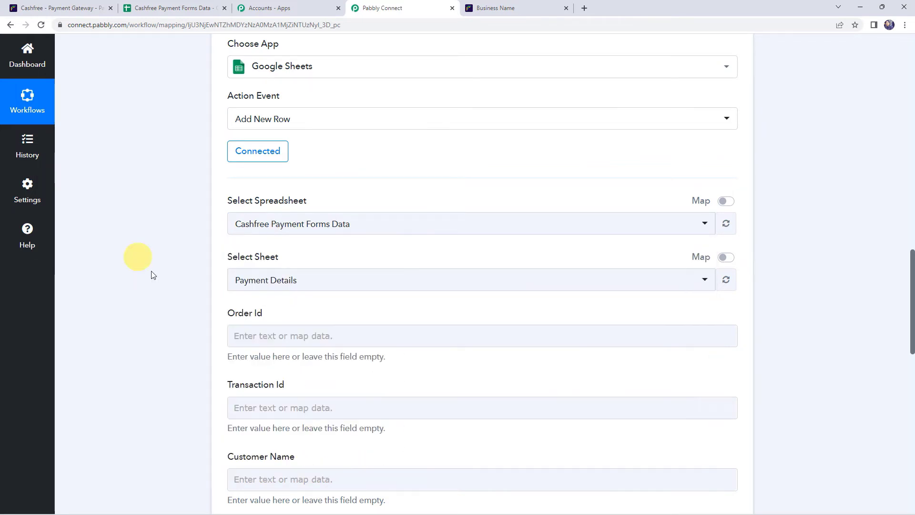
{"action": "left_click", "coordinate": [185, 8]}
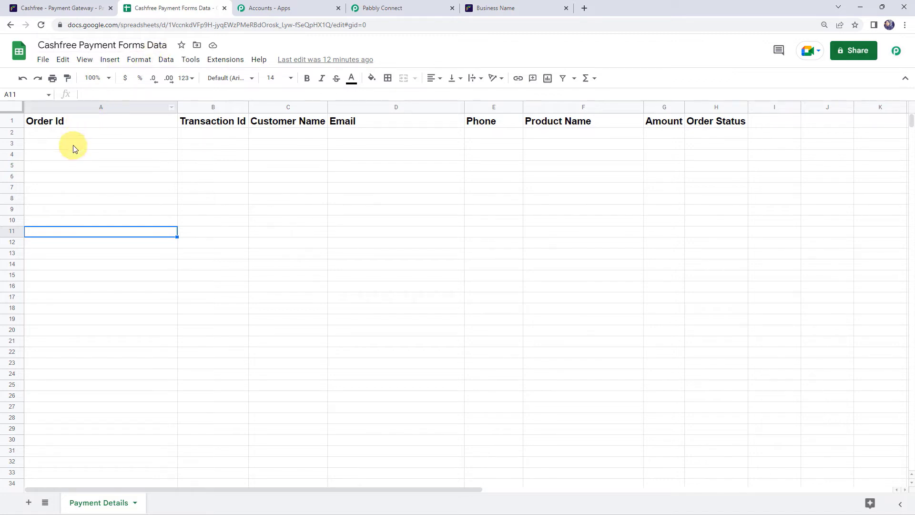
Review the Payment Details headers from Transaction Id to Order Status, then return to Pabbly Connect
{"action": "left_click", "coordinate": [214, 134]}
{"action": "left_click", "coordinate": [294, 136]}
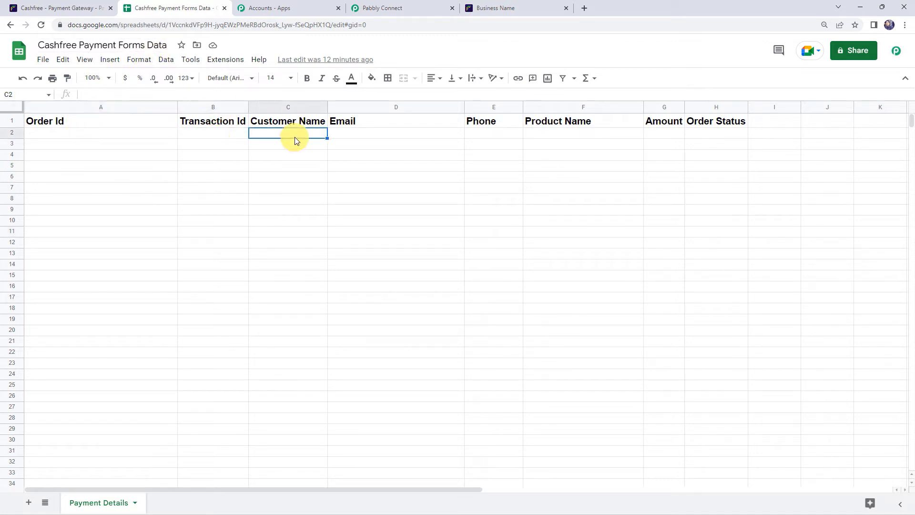
{"action": "left_click", "coordinate": [356, 132]}
{"action": "left_click", "coordinate": [474, 135]}
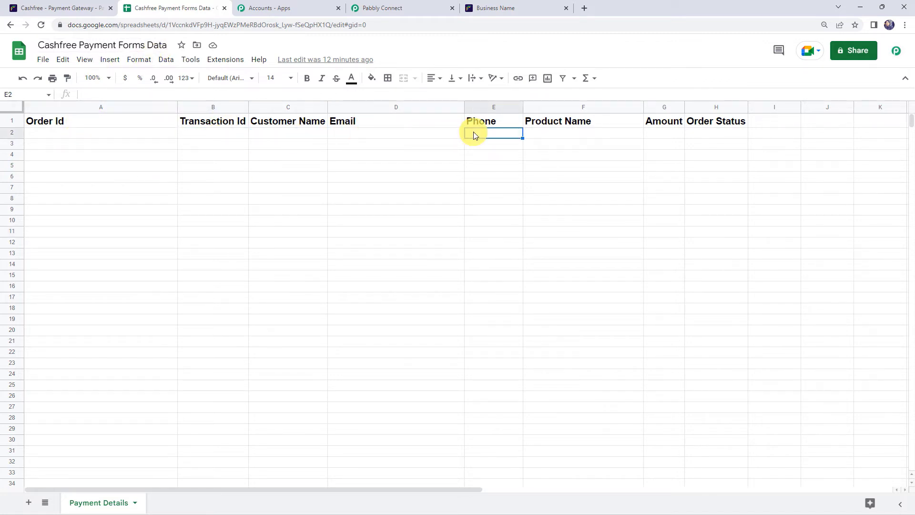
{"action": "left_click", "coordinate": [558, 137]}
{"action": "left_click", "coordinate": [662, 137]}
{"action": "left_click", "coordinate": [706, 133]}
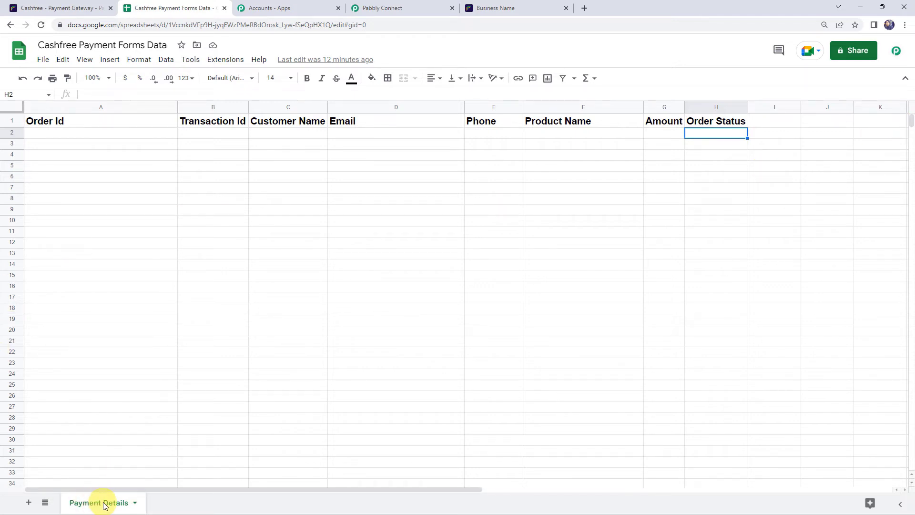
{"action": "left_click", "coordinate": [41, 46]}
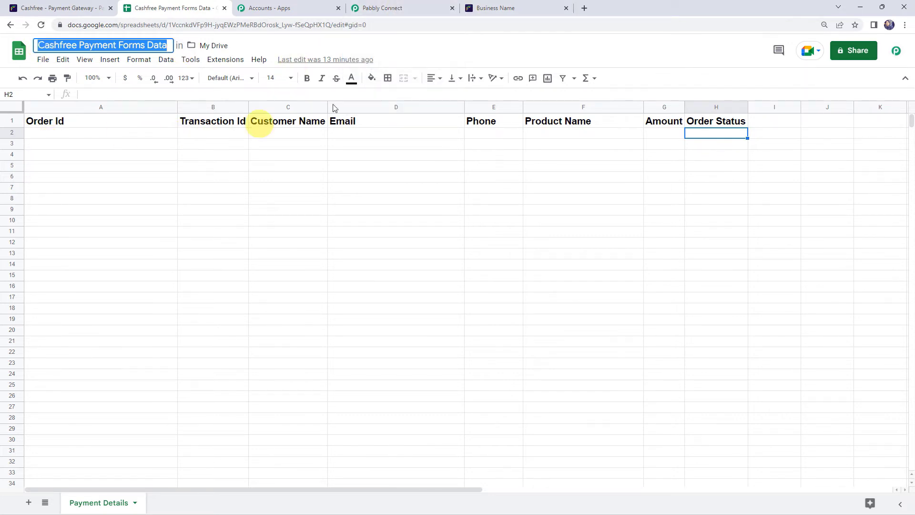
{"action": "left_click", "coordinate": [379, 8]}
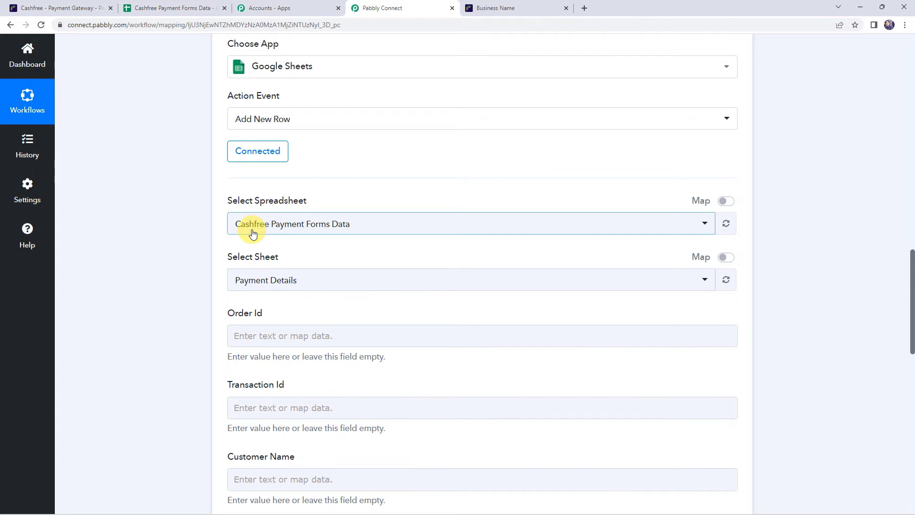
{"action": "left_click", "coordinate": [253, 233]}
{"action": "left_click", "coordinate": [319, 275]}
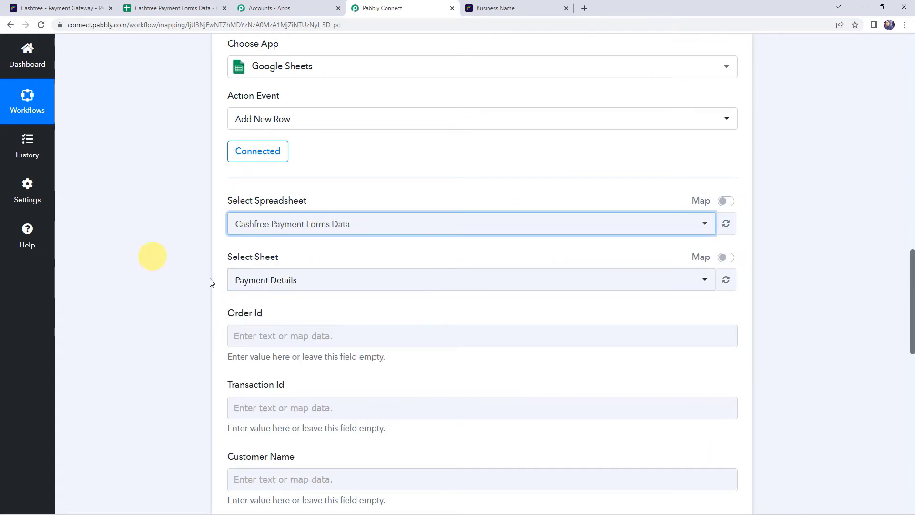
{"action": "left_click", "coordinate": [269, 285]}
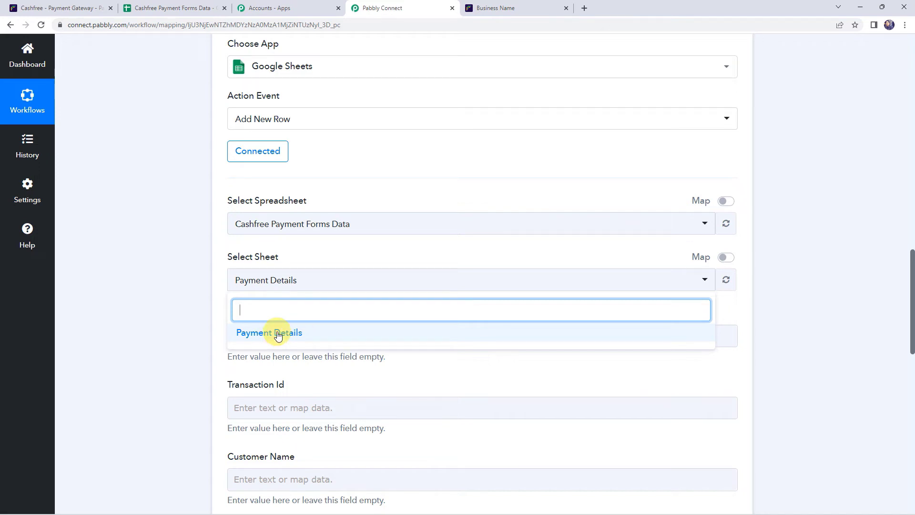
{"action": "left_click", "coordinate": [279, 336]}
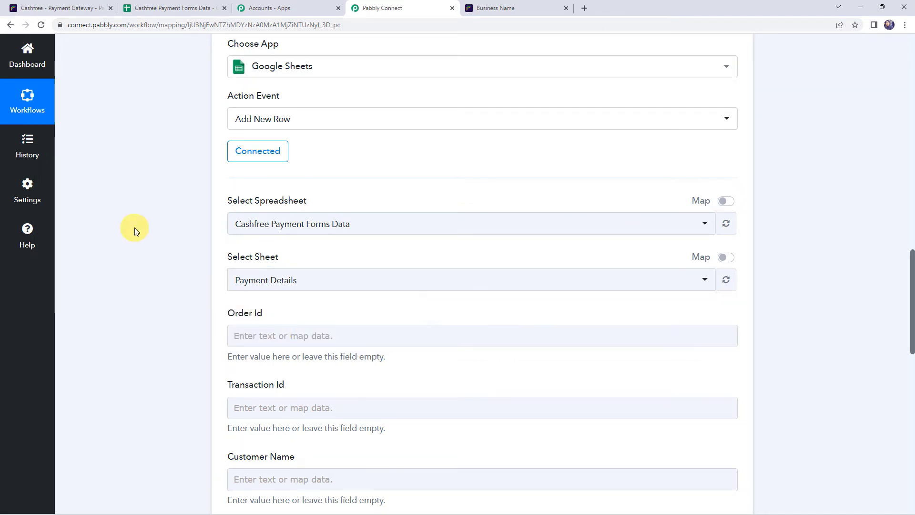
{"action": "scroll", "coordinate": [135, 229], "scroll_direction": "down", "scroll_amount": 1}
{"action": "scroll", "coordinate": [143, 231], "scroll_direction": "down", "scroll_amount": 1}
{"action": "scroll", "coordinate": [231, 240], "scroll_direction": "down", "scroll_amount": 1}
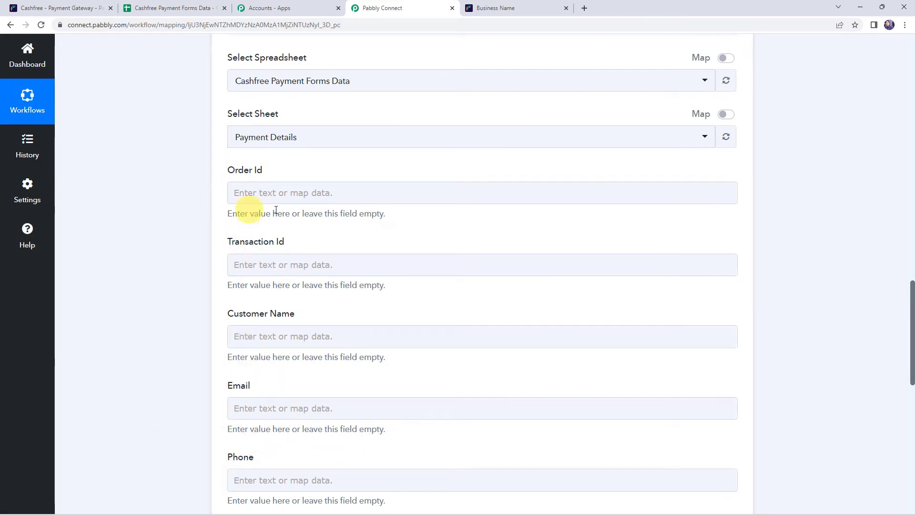
{"action": "scroll", "coordinate": [175, 318], "scroll_direction": "up", "scroll_amount": 5}
{"action": "scroll", "coordinate": [175, 318], "scroll_direction": "up", "scroll_amount": 5}
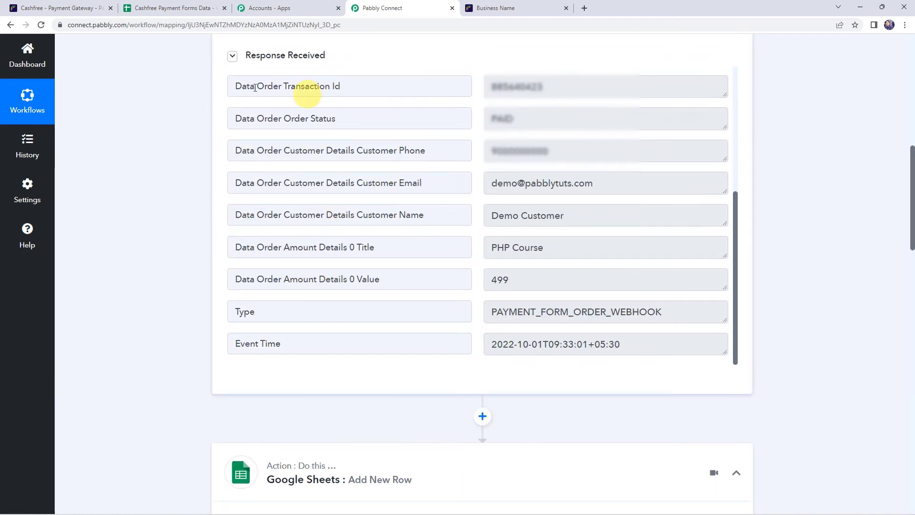
{"action": "scroll", "coordinate": [122, 175], "scroll_direction": "down", "scroll_amount": 6}
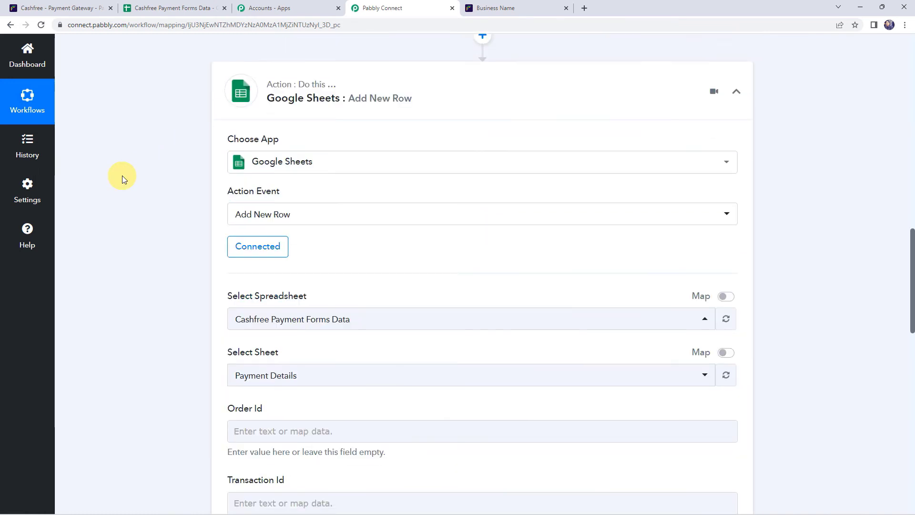
{"action": "scroll", "coordinate": [122, 176], "scroll_direction": "down", "scroll_amount": 4}
Map Cashfree order id, transaction id and customer name into Order Id, Transaction Id and Customer Name
{"action": "left_click", "coordinate": [247, 193]}
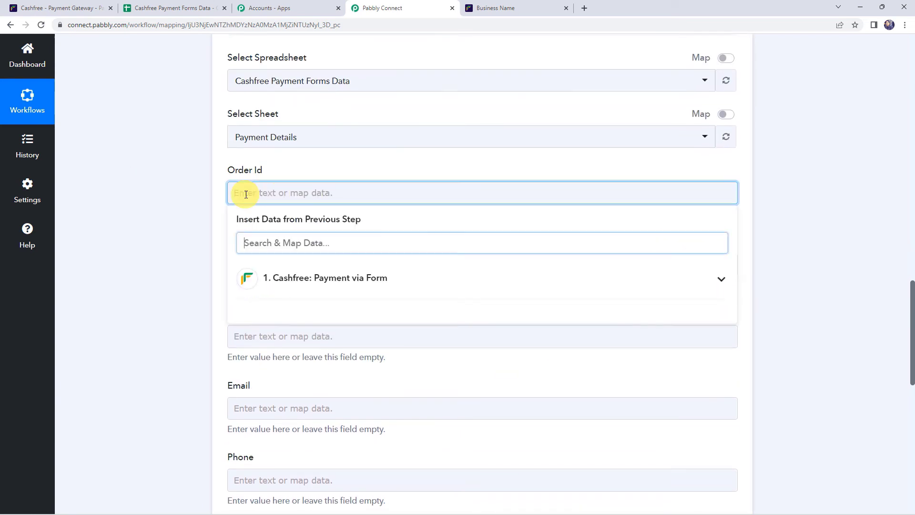
{"action": "left_click", "coordinate": [301, 288]}
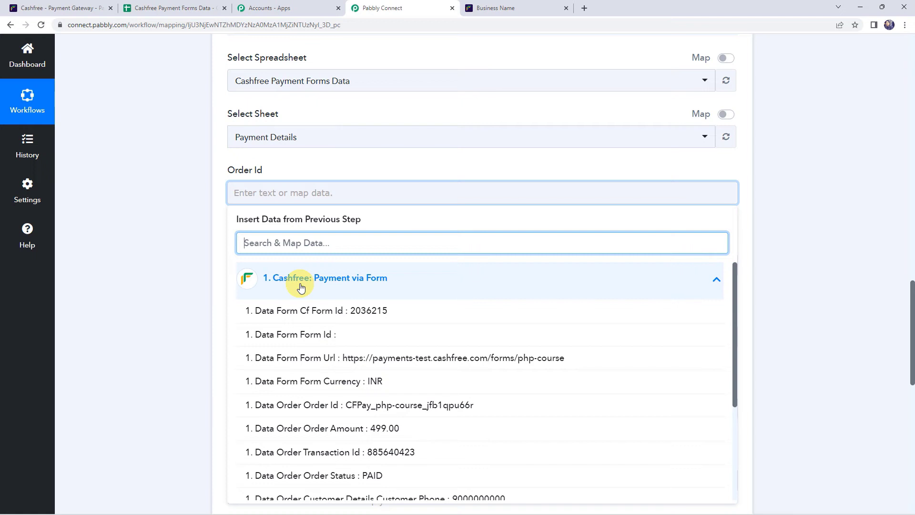
{"action": "left_click", "coordinate": [302, 405]}
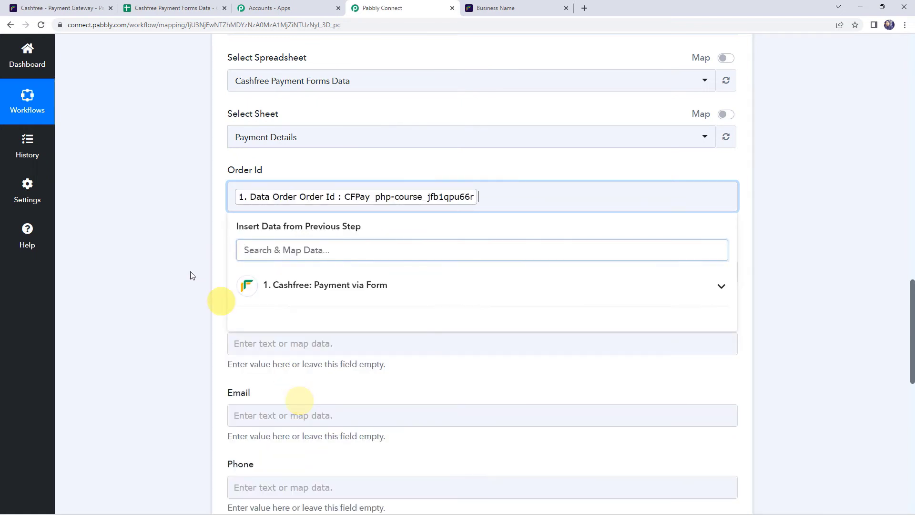
{"action": "scroll", "coordinate": [177, 267], "scroll_direction": "down", "scroll_amount": 2}
{"action": "left_click", "coordinate": [265, 176]}
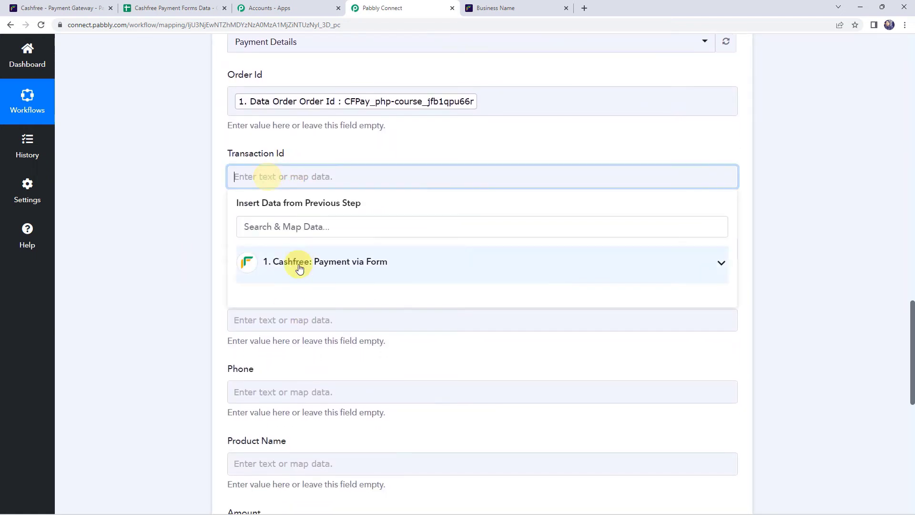
{"action": "left_click", "coordinate": [299, 268]}
{"action": "scroll", "coordinate": [306, 367], "scroll_direction": "down", "scroll_amount": 3}
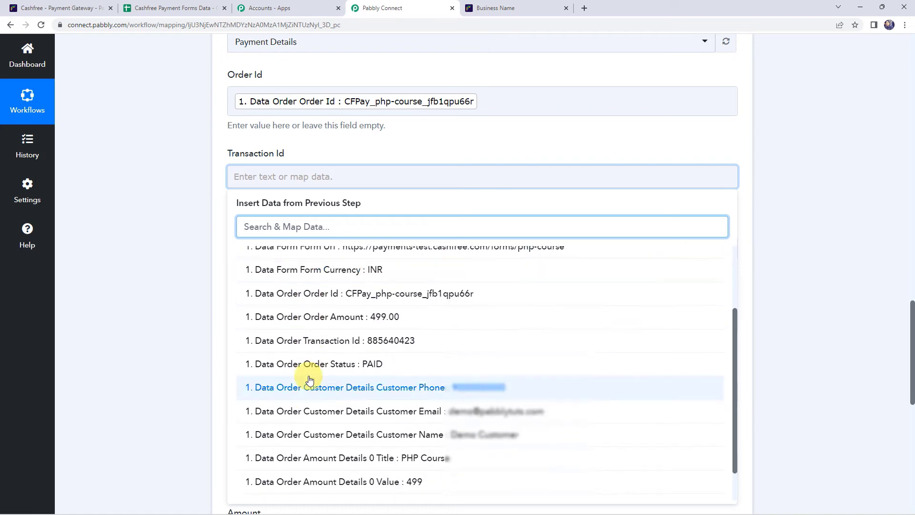
{"action": "left_click", "coordinate": [319, 343]}
{"action": "left_click", "coordinate": [241, 255]}
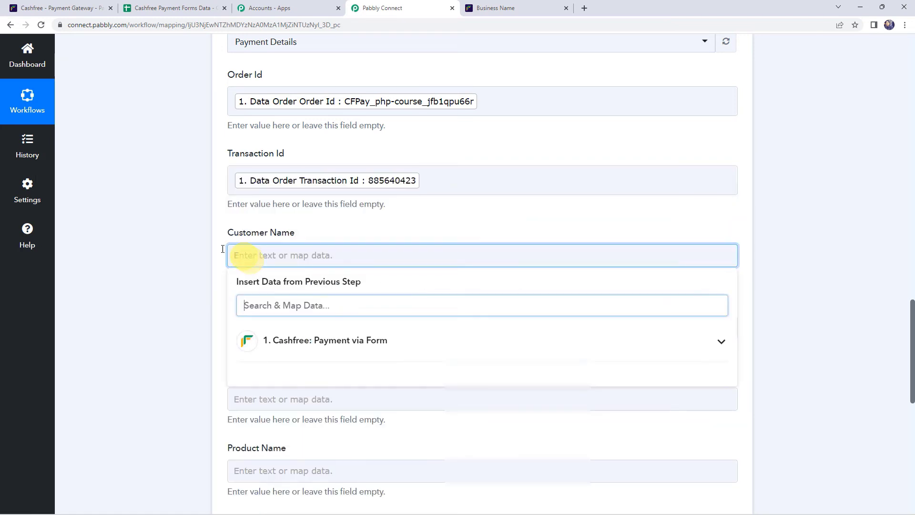
{"action": "scroll", "coordinate": [189, 241], "scroll_direction": "down", "scroll_amount": 2}
{"action": "scroll", "coordinate": [190, 241], "scroll_direction": "down", "scroll_amount": 1}
{"action": "left_click", "coordinate": [294, 200]}
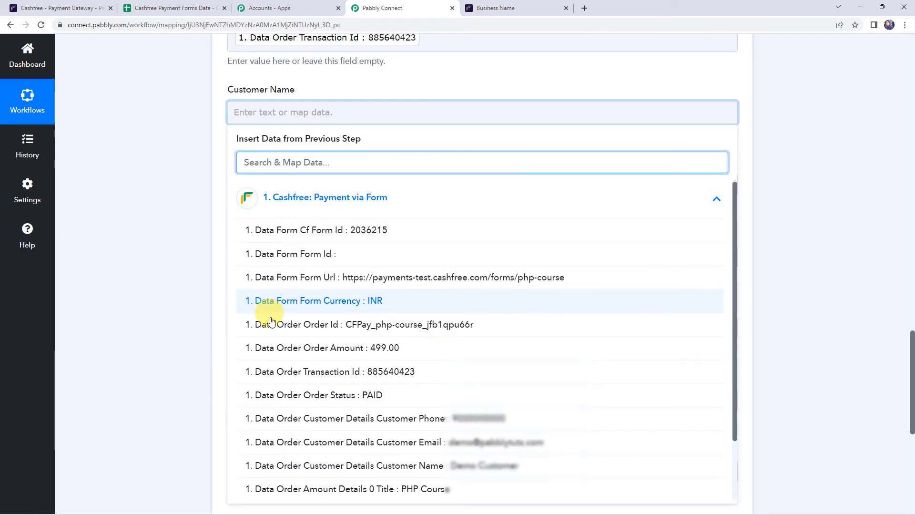
{"action": "left_click", "coordinate": [333, 465]}
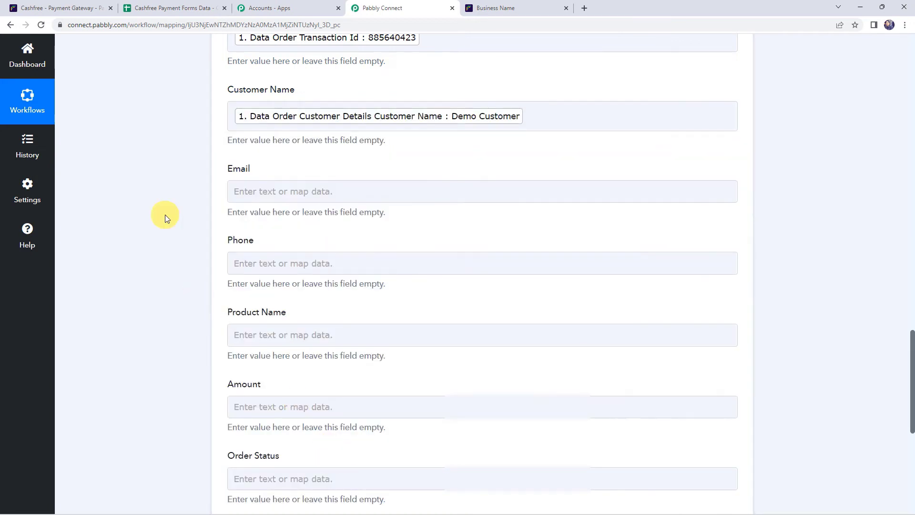
Map the Cashfree customer email, phone and product title into Email, Phone and Product Name
{"action": "left_click", "coordinate": [243, 193]}
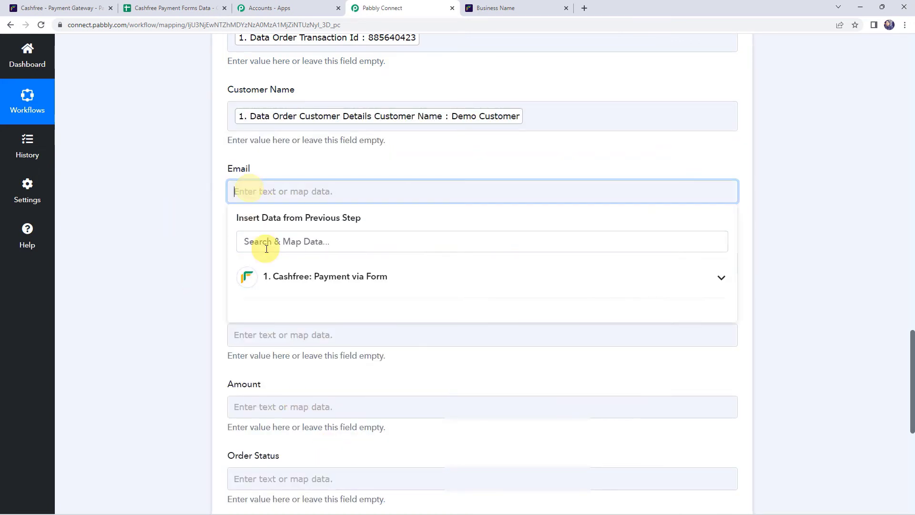
{"action": "left_click", "coordinate": [272, 276]}
{"action": "type", "text": "@"}
{"action": "scroll", "coordinate": [267, 267], "scroll_direction": "down", "scroll_amount": 1}
{"action": "left_click", "coordinate": [265, 261]}
{"action": "scroll", "coordinate": [262, 214], "scroll_direction": "down", "scroll_amount": 2}
{"action": "left_click", "coordinate": [244, 132]}
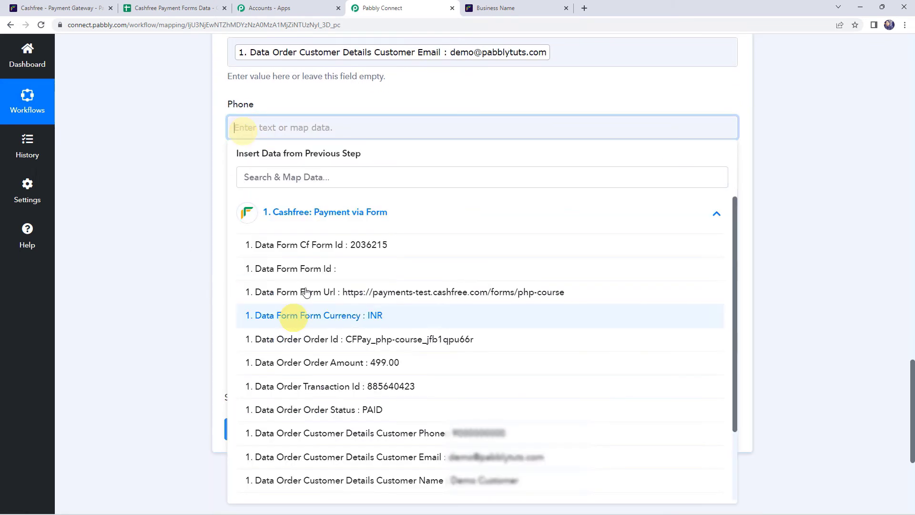
{"action": "left_click", "coordinate": [333, 494]}
{"action": "left_click", "coordinate": [181, 250]}
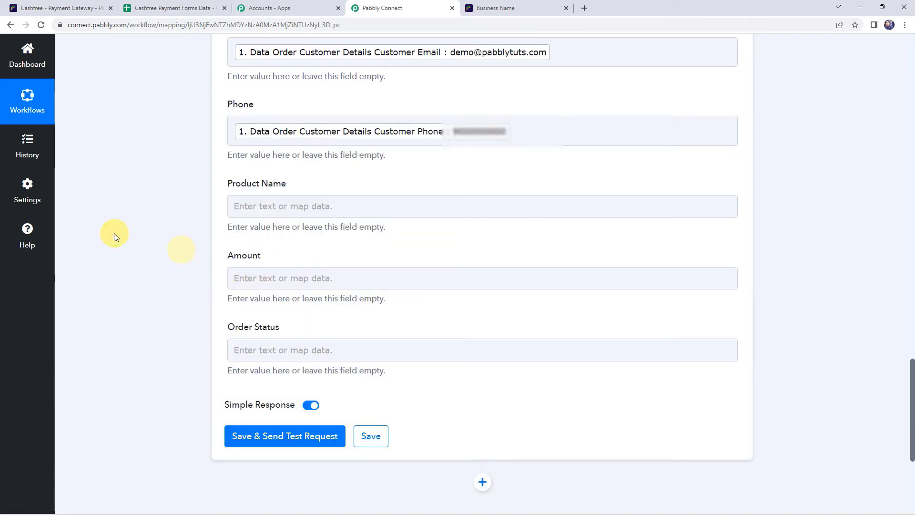
{"action": "left_click", "coordinate": [246, 206]}
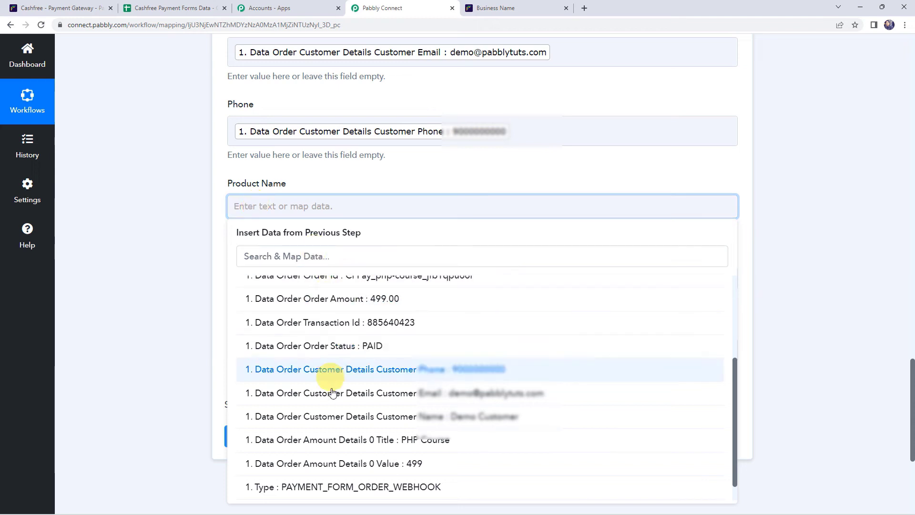
{"action": "left_click", "coordinate": [337, 442]}
{"action": "left_click", "coordinate": [188, 298]}
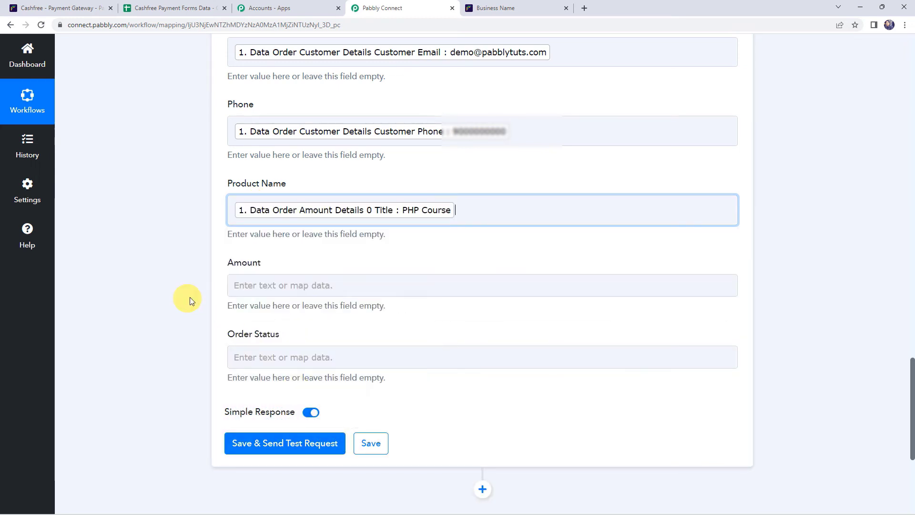
Map the order amount 499 into Amount and the PAID order status into Order Status
{"action": "left_click", "coordinate": [233, 285]}
{"action": "left_click", "coordinate": [328, 387]}
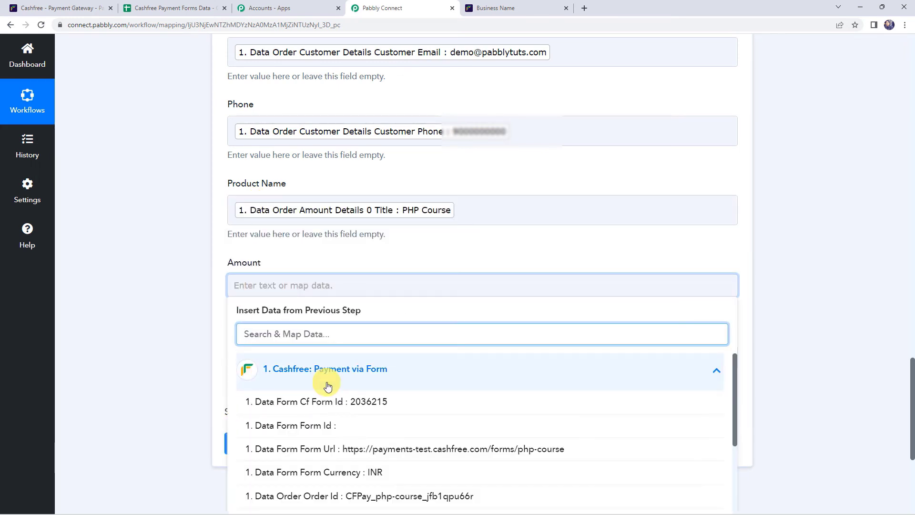
{"action": "type", "text": "499"}
{"action": "left_click", "coordinate": [319, 403]}
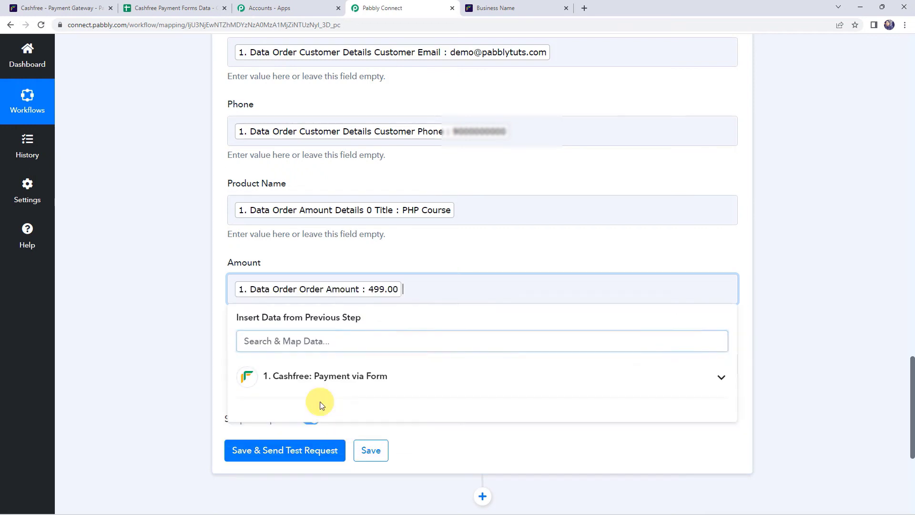
{"action": "left_click", "coordinate": [175, 264]}
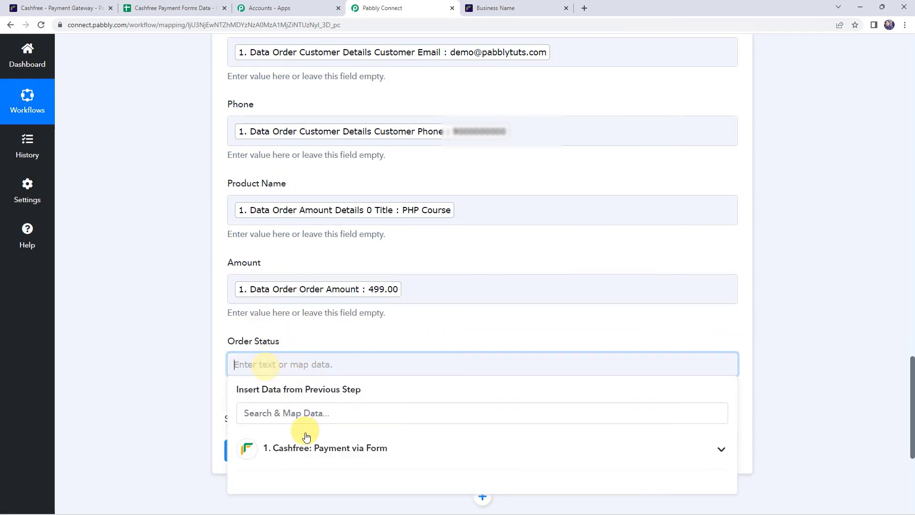
{"action": "left_click", "coordinate": [306, 450]}
{"action": "type", "text": "st"}
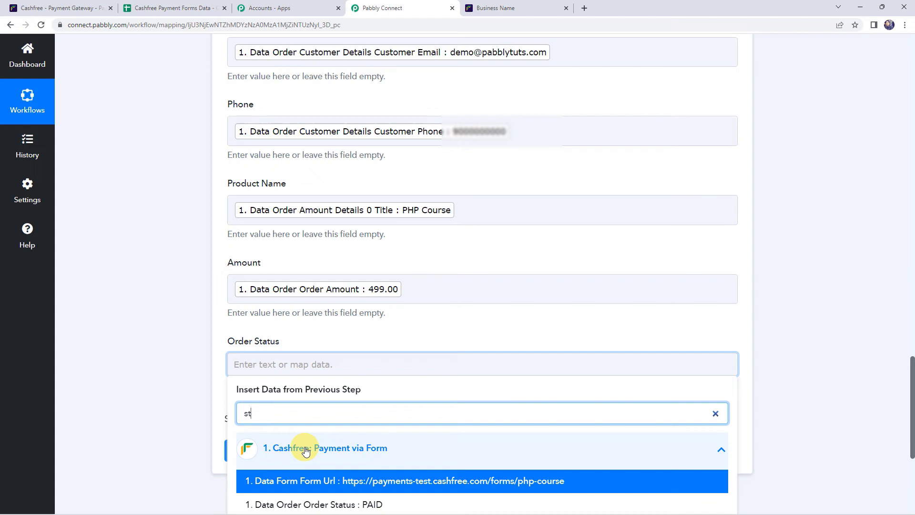
{"action": "left_click", "coordinate": [303, 503]}
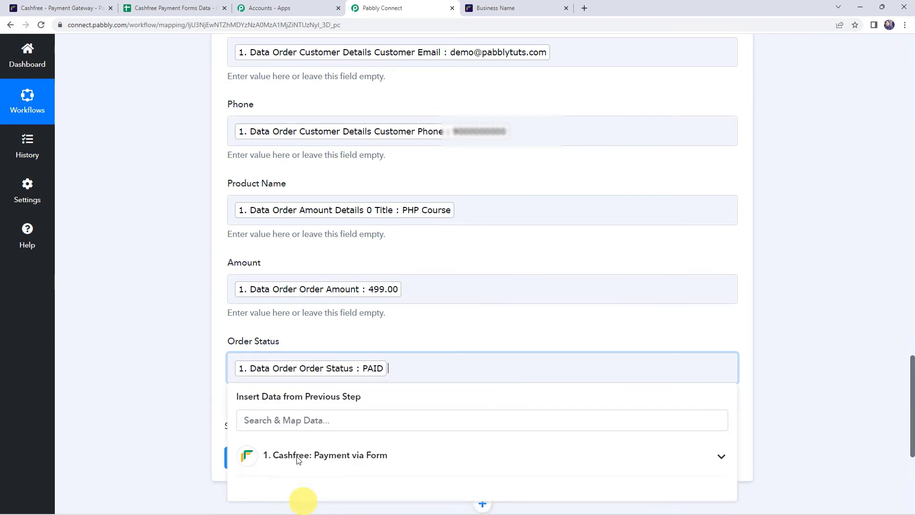
{"action": "left_click", "coordinate": [156, 299]}
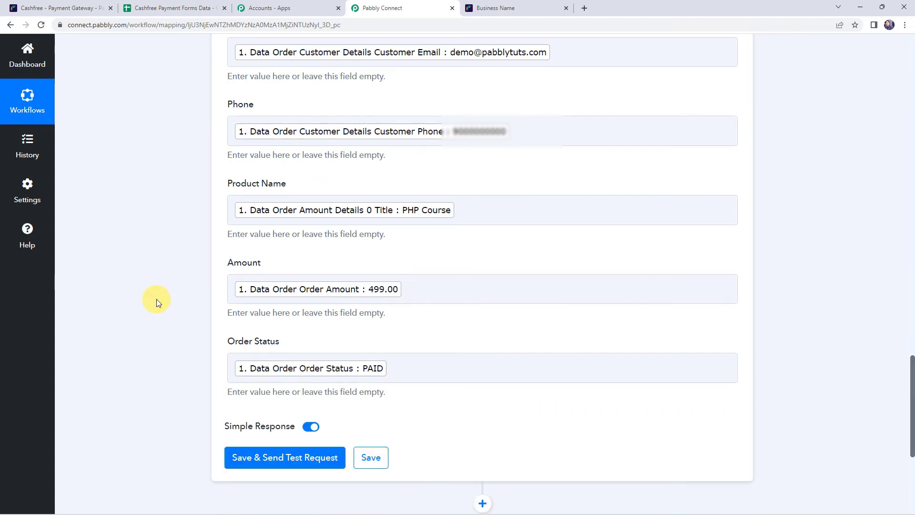
Save the row step, send a test request, and check the response before opening the spreadsheet
{"action": "left_click", "coordinate": [266, 459]}
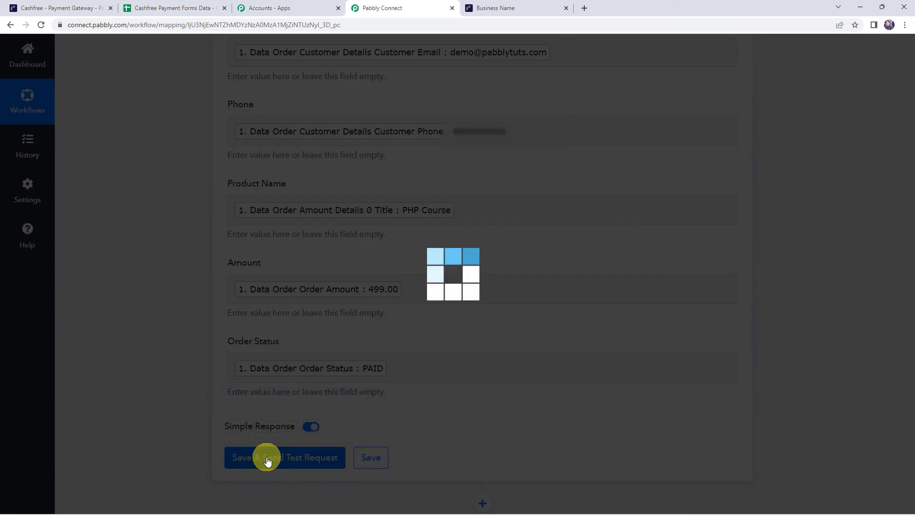
{"action": "scroll", "coordinate": [226, 379], "scroll_direction": "down", "scroll_amount": 7}
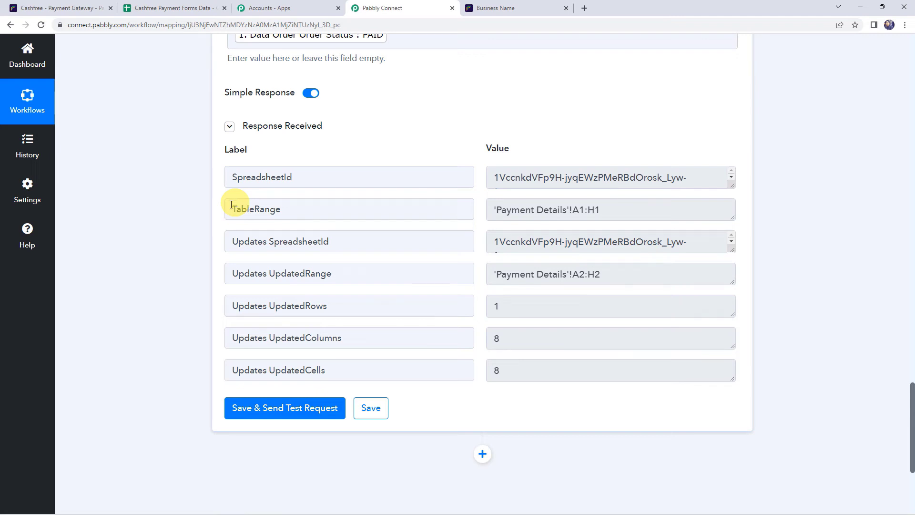
{"action": "left_click", "coordinate": [183, 6]}
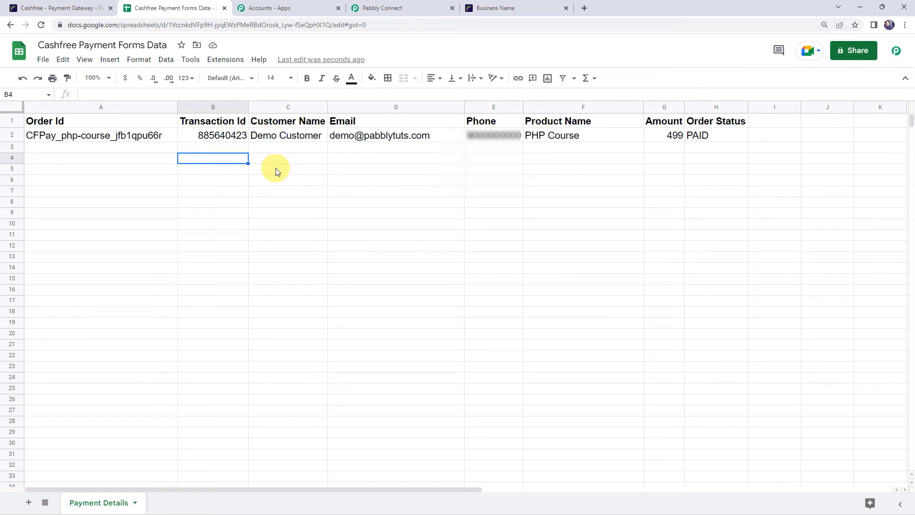
After confirming row 2 in Payment Details, return to Pabbly Connect and save the workflow
{"action": "left_click", "coordinate": [396, 14]}
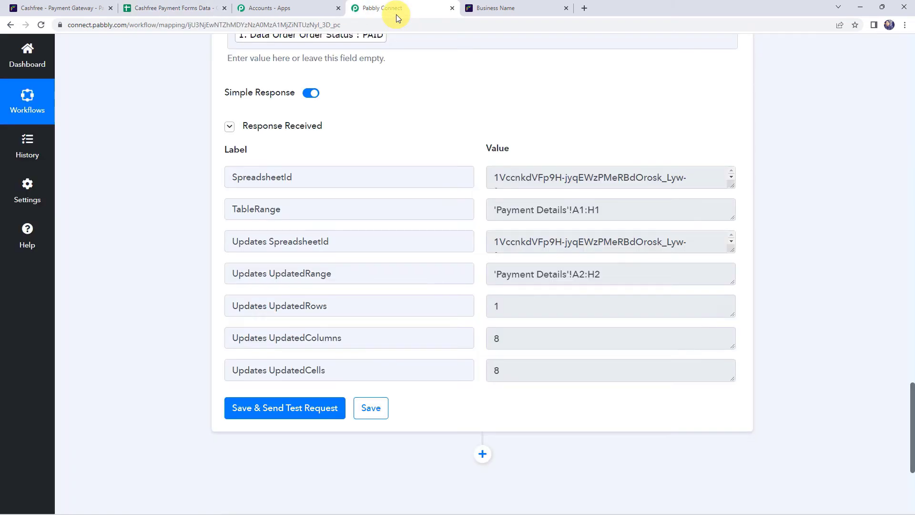
{"action": "scroll", "coordinate": [228, 185], "scroll_direction": "down", "scroll_amount": 1}
{"action": "left_click", "coordinate": [370, 358]}
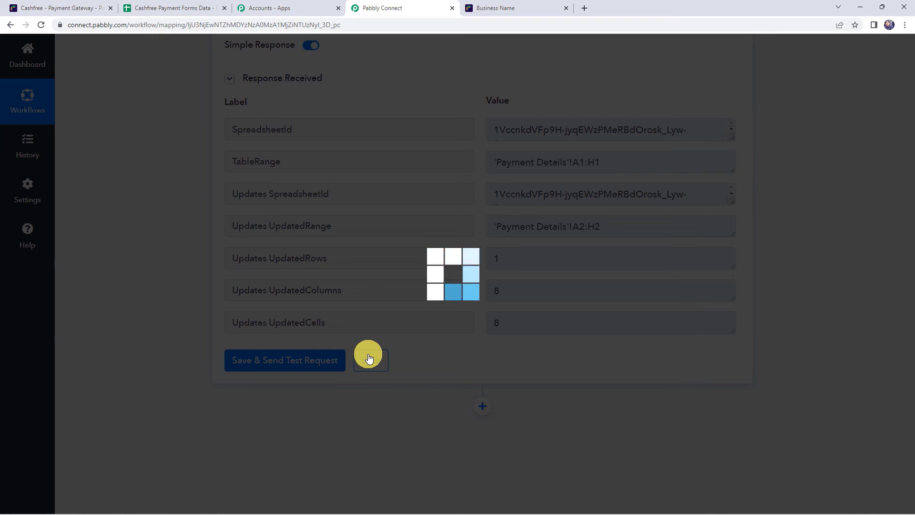
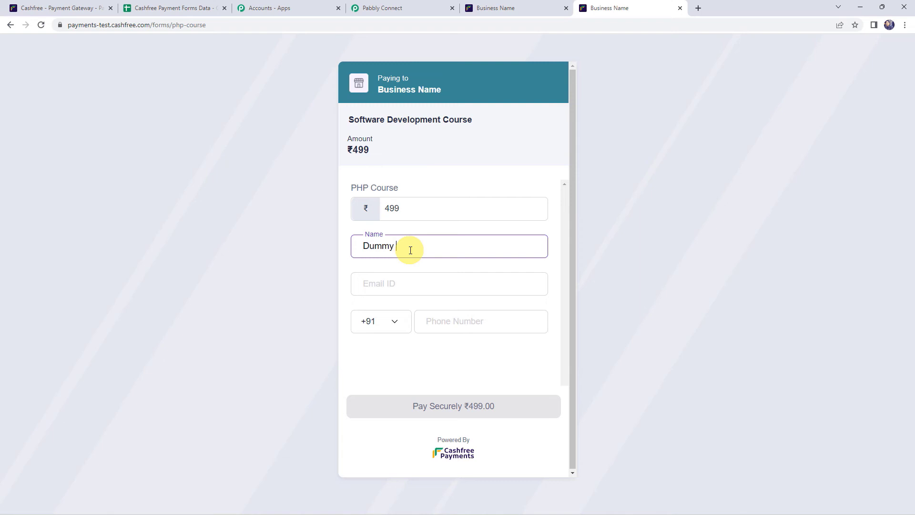
Enter the buyer's e-mail and phone number, then submit the ₹499 PHP Course payment form
{"action": "key", "text": "Tab"}
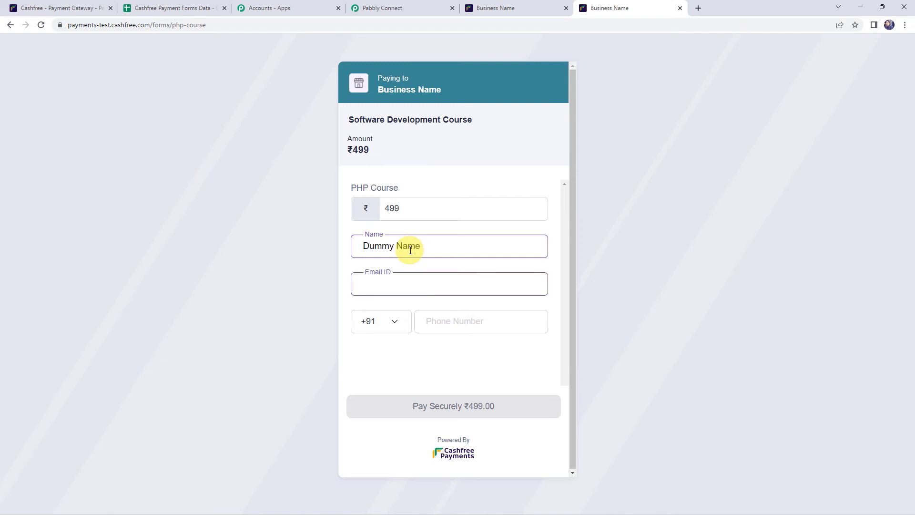
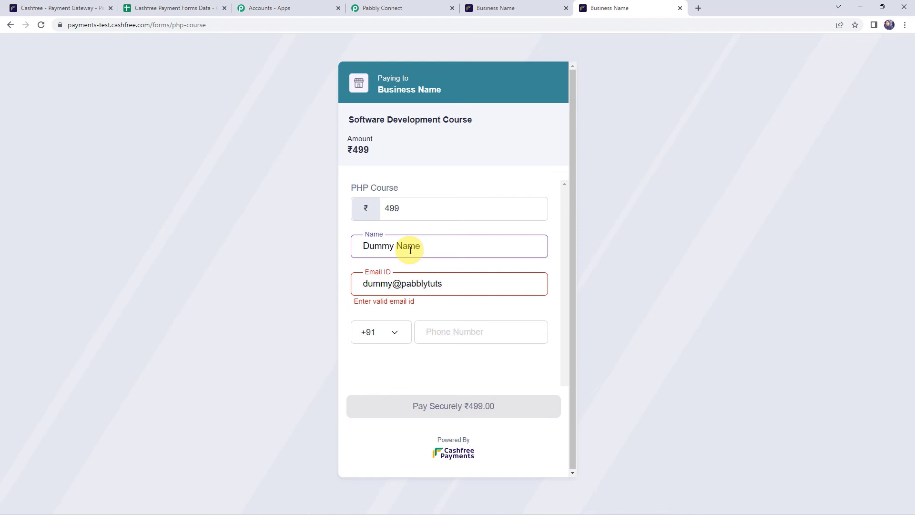
{"action": "key", "text": "Tab"}
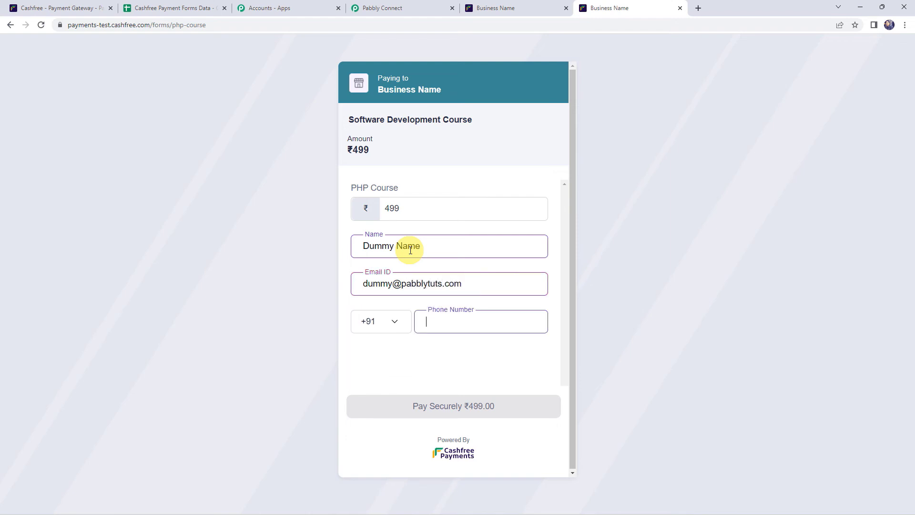
{"action": "type", "text": "9"}
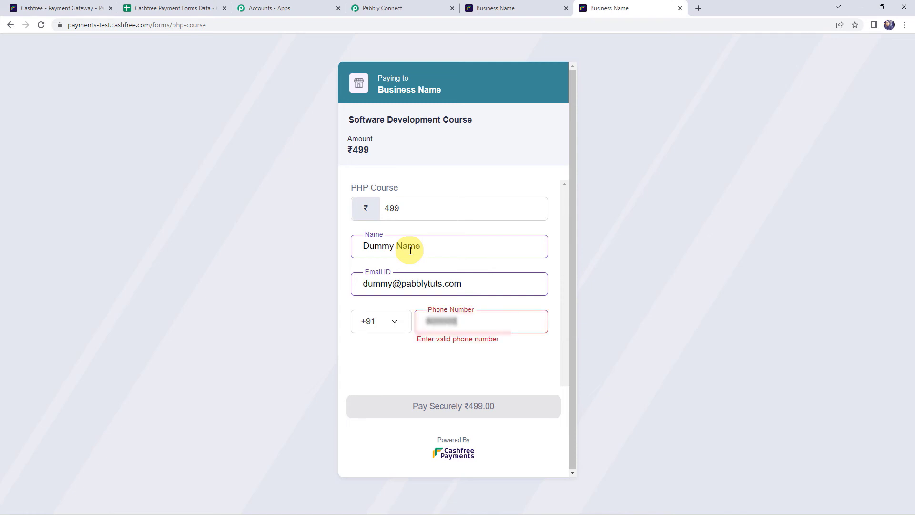
{"action": "type", "text": "0"}
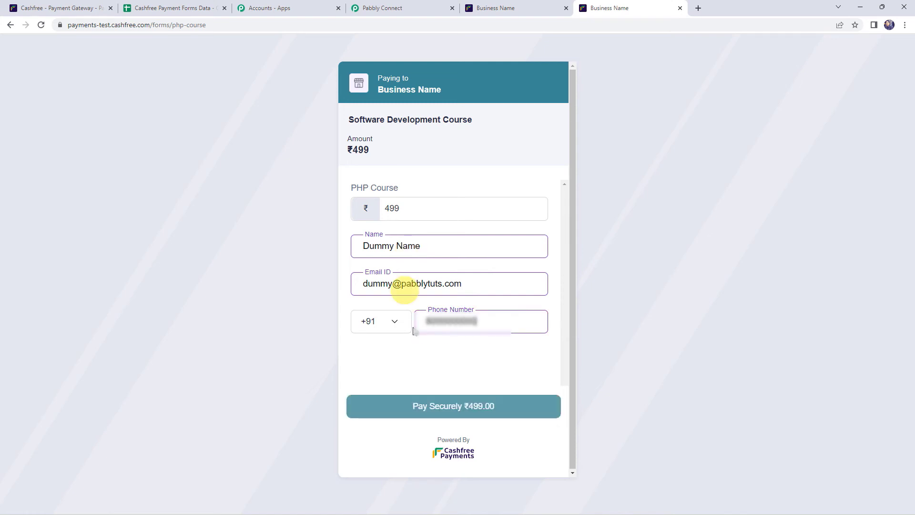
{"action": "left_click", "coordinate": [438, 414]}
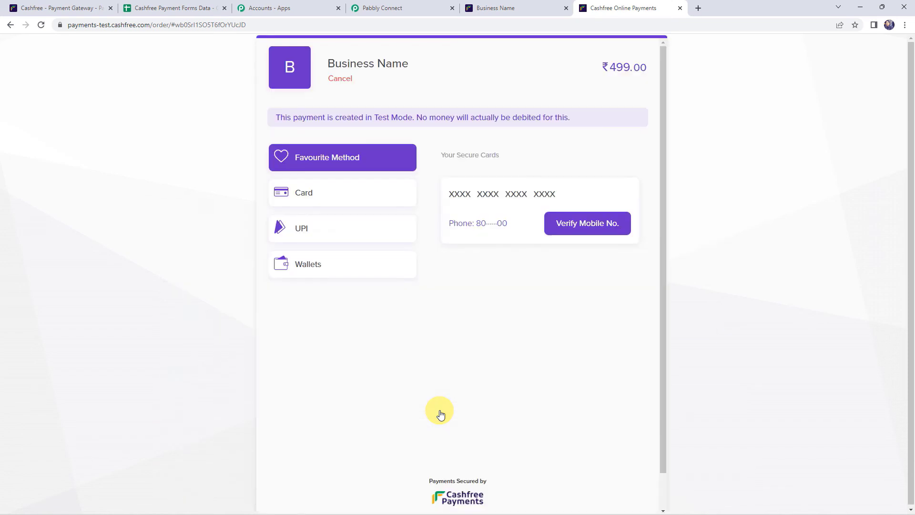
Pay by card with the VISA test card, enter the OTP, and simulate a successful payment
{"action": "left_click", "coordinate": [333, 199]}
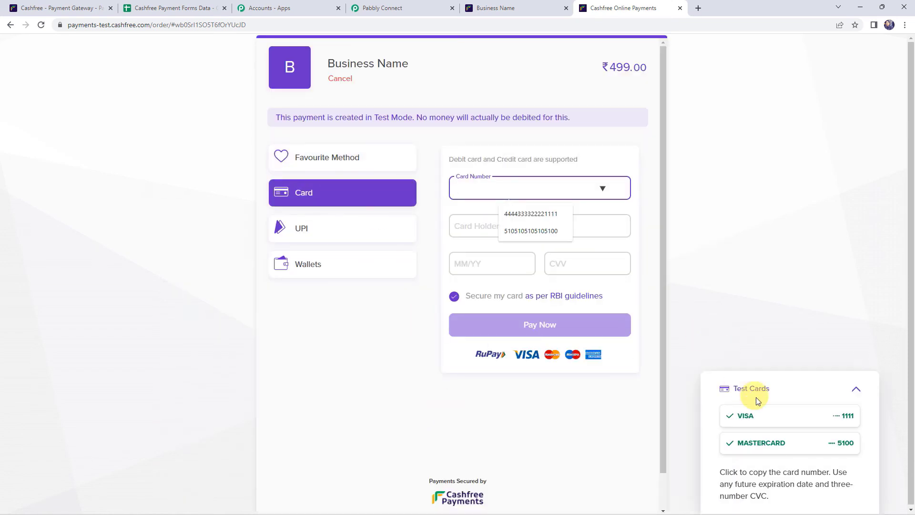
{"action": "left_click", "coordinate": [752, 415]}
{"action": "left_click", "coordinate": [536, 327]}
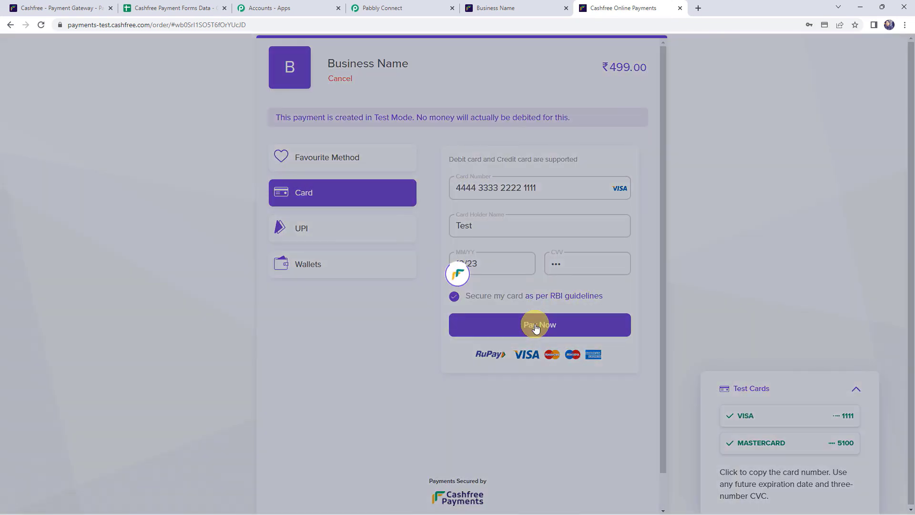
{"action": "scroll", "coordinate": [548, 442], "scroll_direction": "down", "scroll_amount": 3}
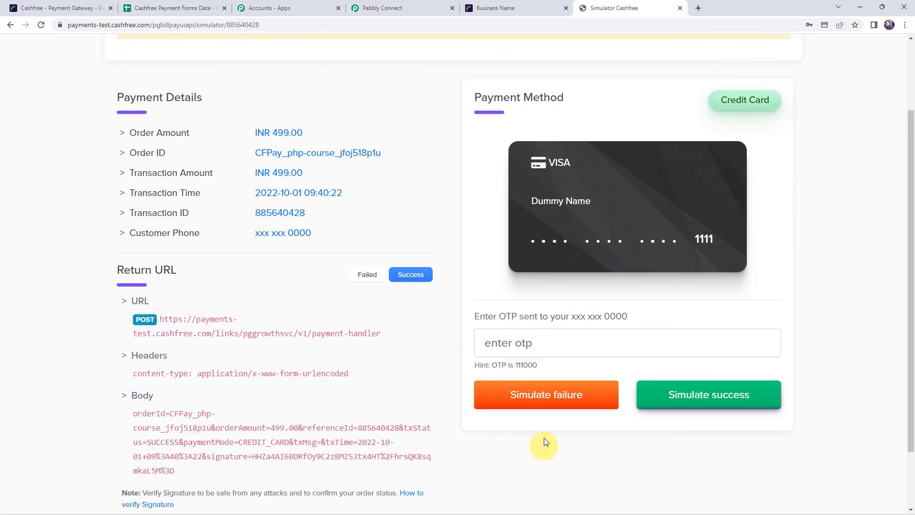
{"action": "left_click", "coordinate": [523, 299]}
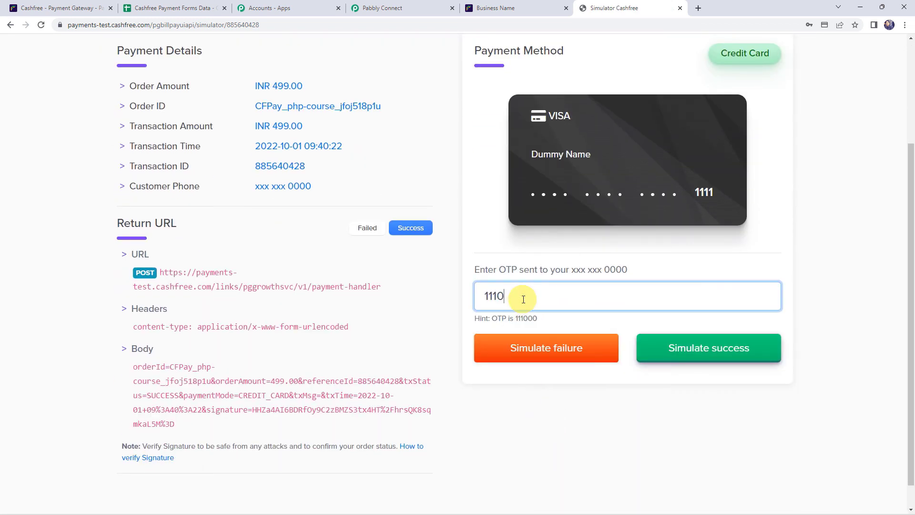
{"action": "left_click", "coordinate": [690, 346]}
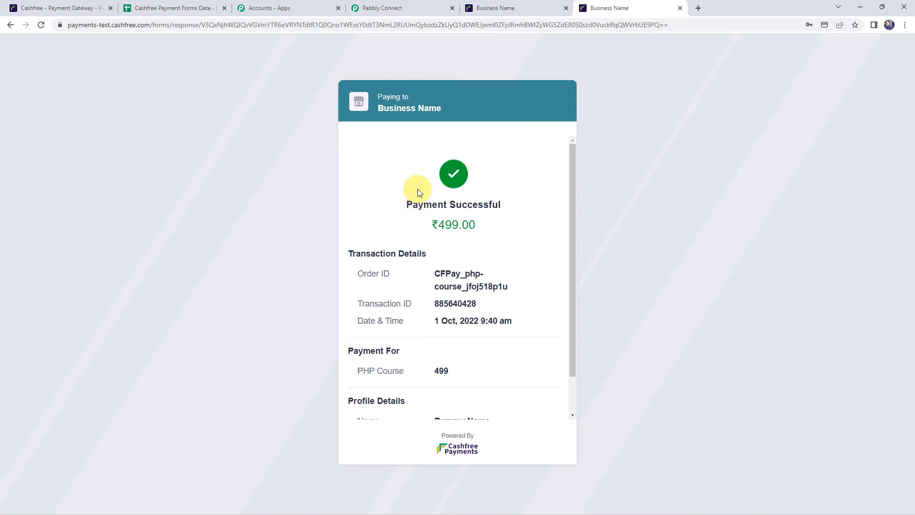
{"action": "left_click", "coordinate": [165, 6]}
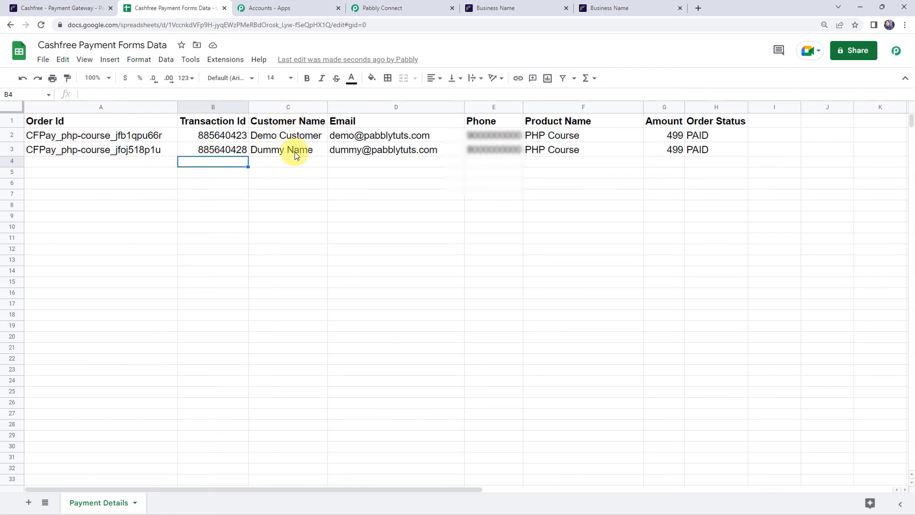
Check the new PAID ₹499 row 3, then collapse the Cashfree trigger and Google Sheets action steps
{"action": "mouse_move", "coordinate": [380, 149]}
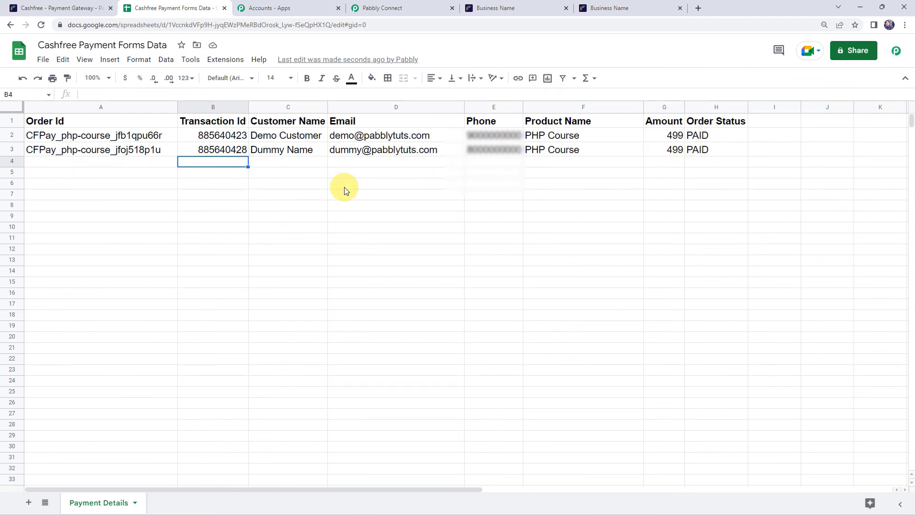
{"action": "left_click", "coordinate": [384, 10]}
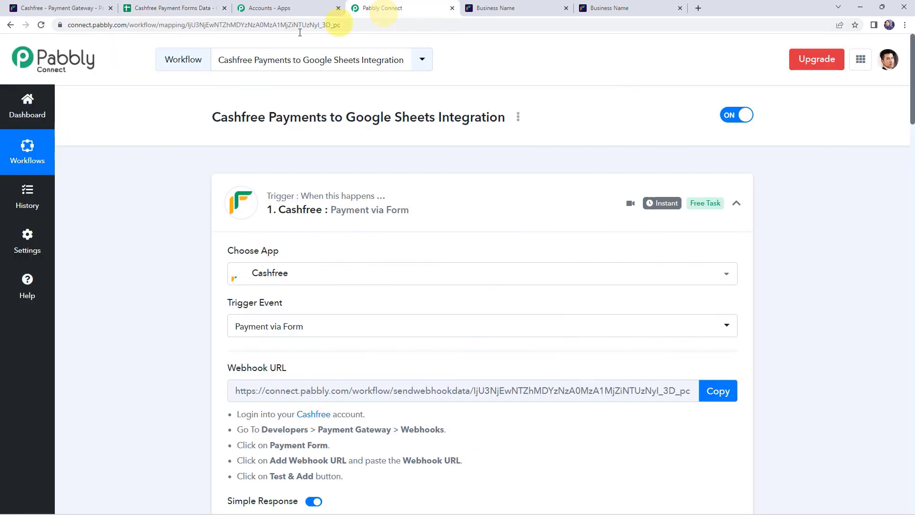
{"action": "left_click", "coordinate": [430, 196]}
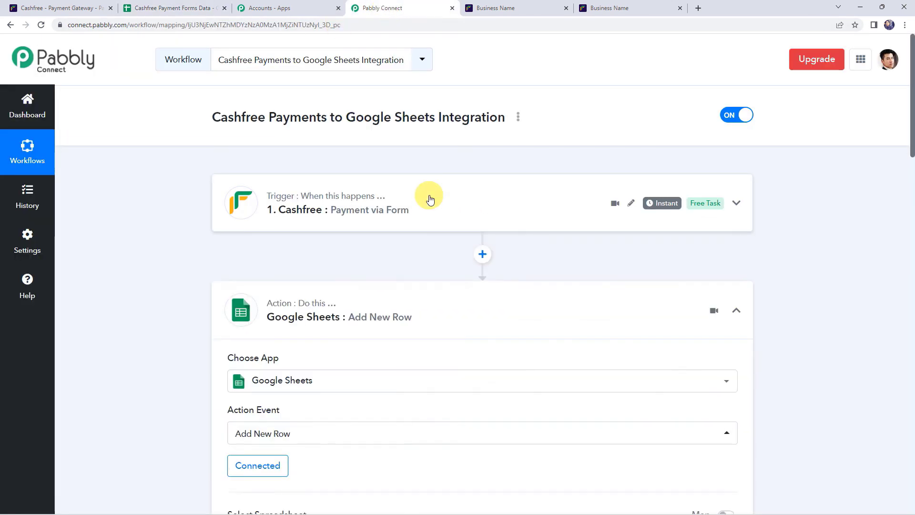
{"action": "left_click", "coordinate": [451, 310]}
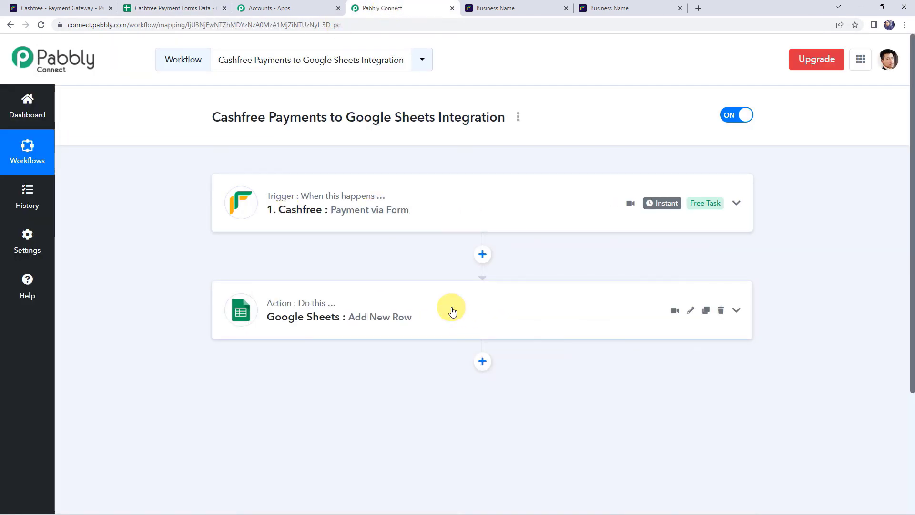